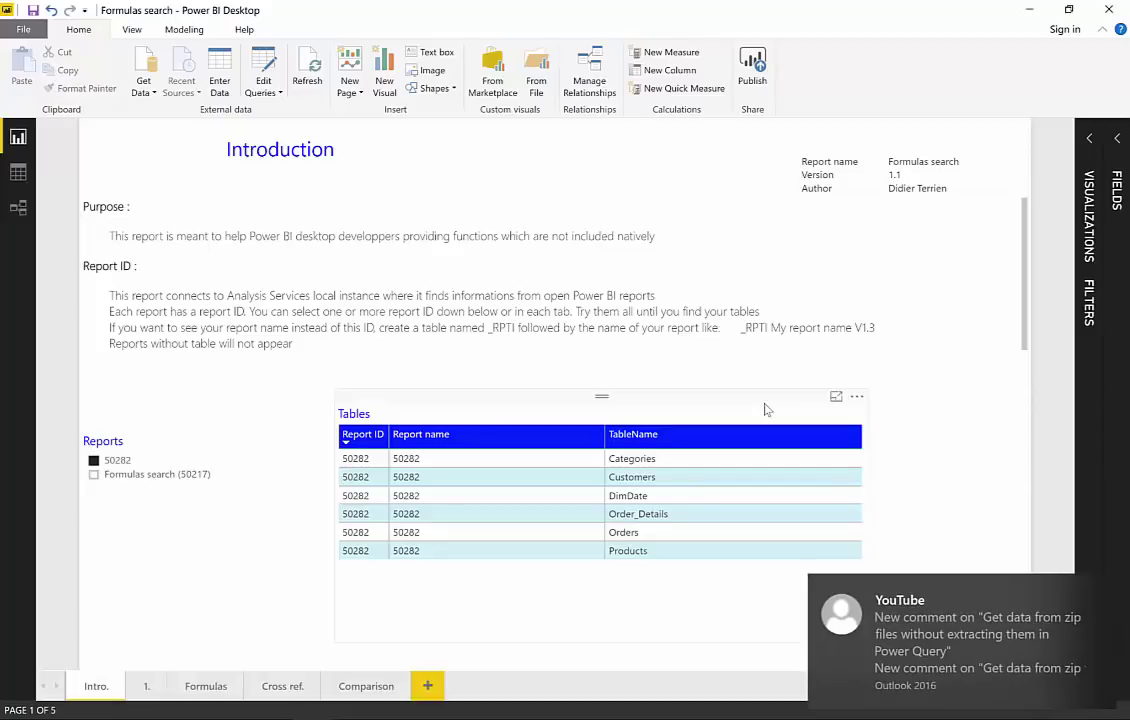
Bring back the Formulas search report window, expand its Fields pane and refresh its data
{"action": "left_click", "coordinate": [830, 513]}
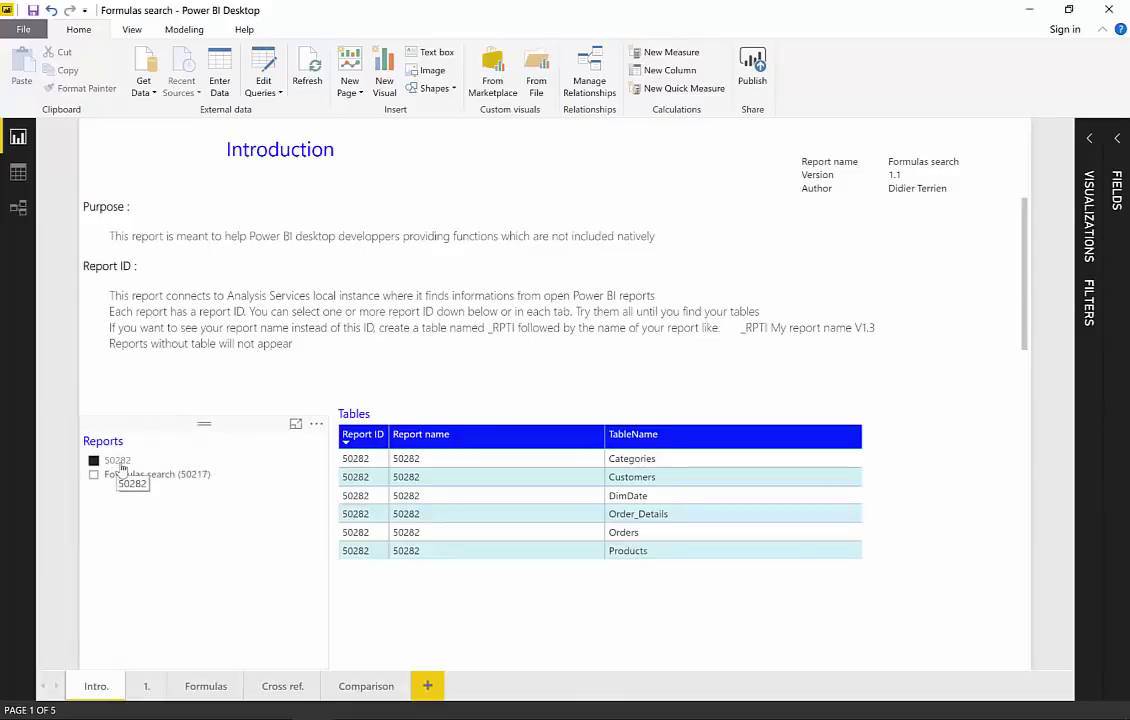
{"action": "left_click", "coordinate": [310, 716]}
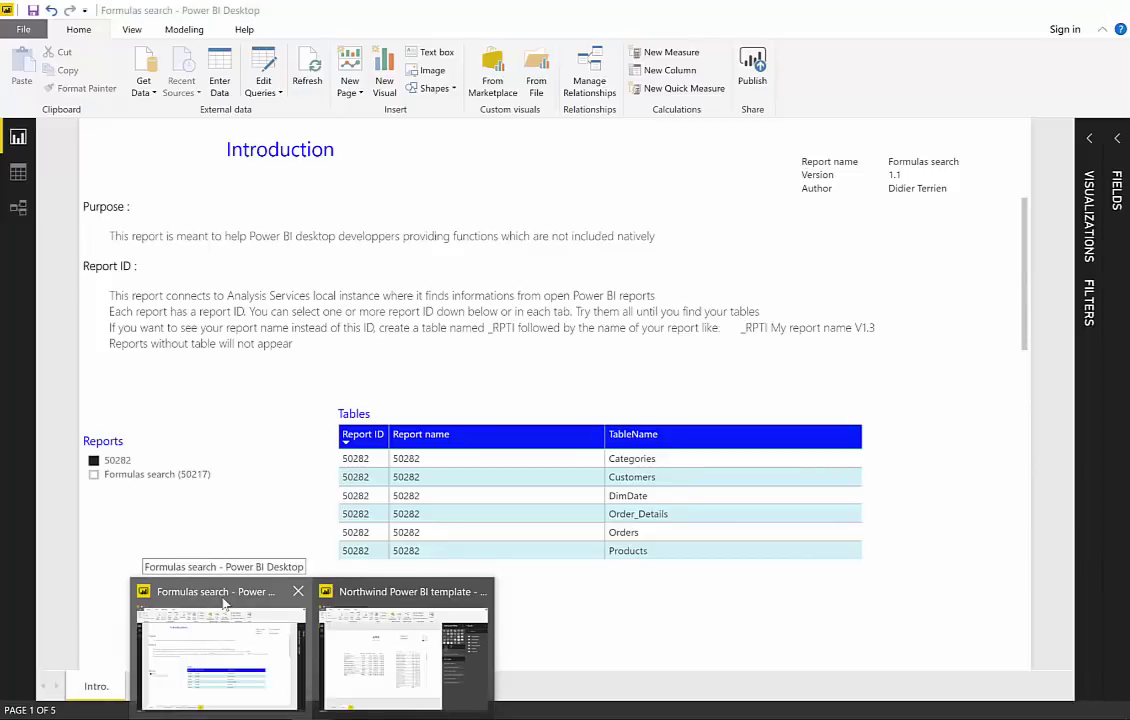
{"action": "mouse_move", "coordinate": [392, 603]}
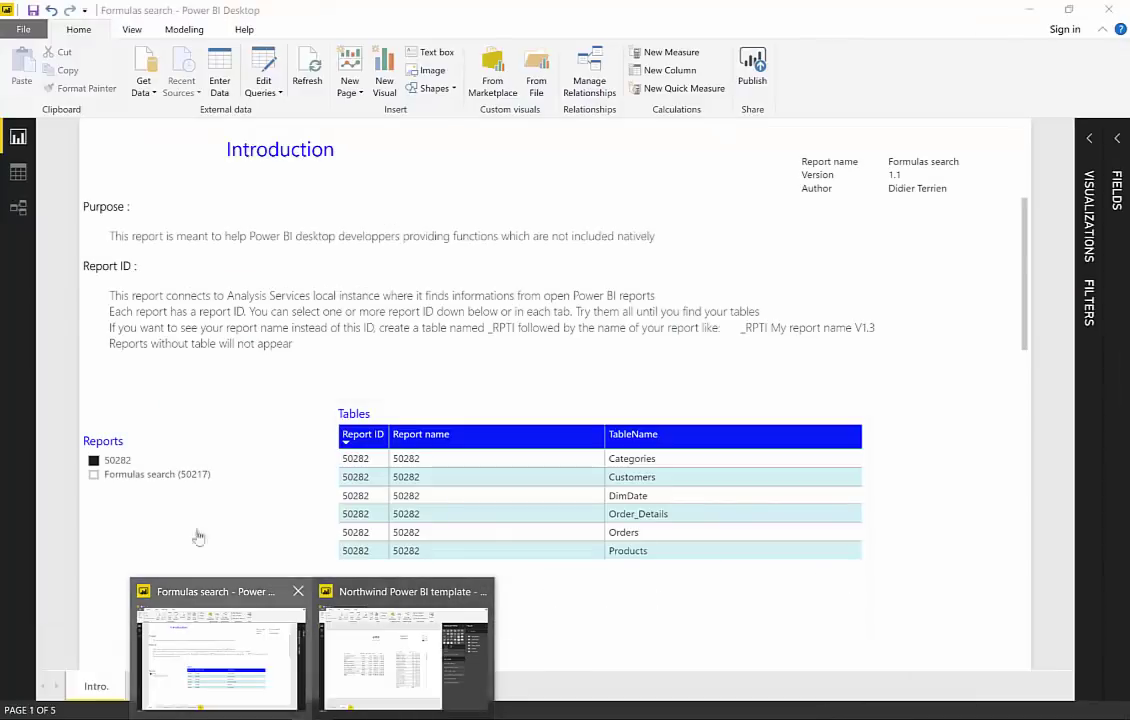
{"action": "left_click", "coordinate": [182, 515]}
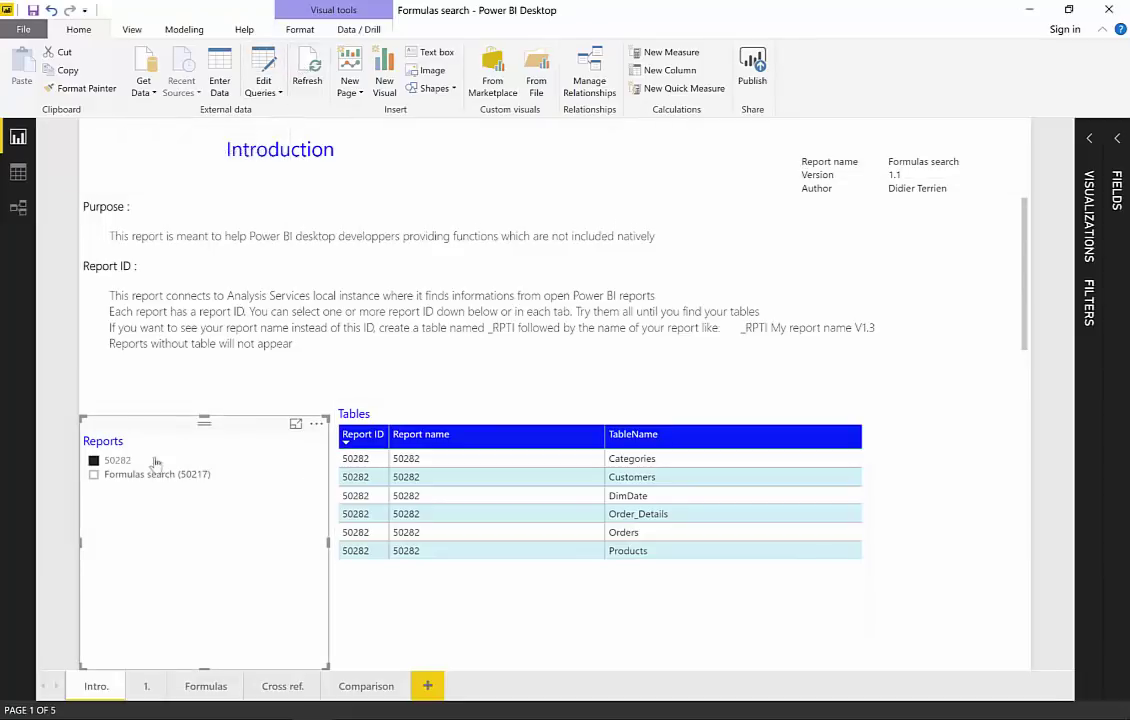
{"action": "left_click", "coordinate": [1116, 185]}
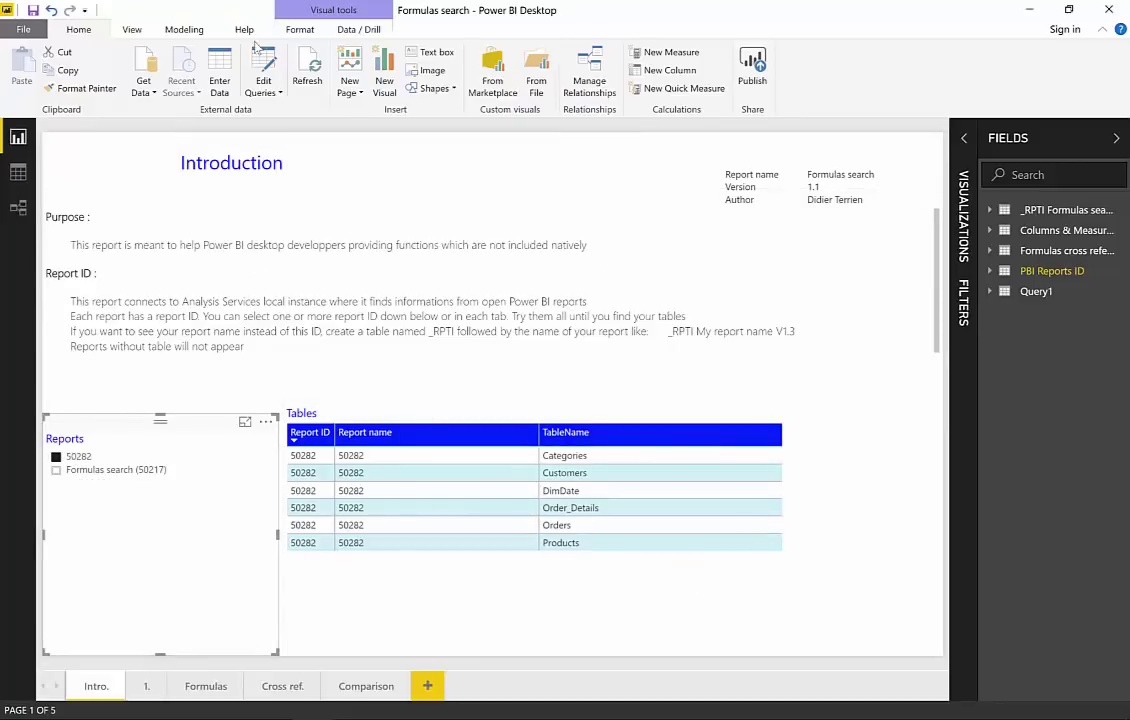
{"action": "left_click", "coordinate": [312, 70]}
On the '1.' page, highlight the vote link and the six User manual instructions, then select the credits
{"action": "left_click", "coordinate": [146, 687]}
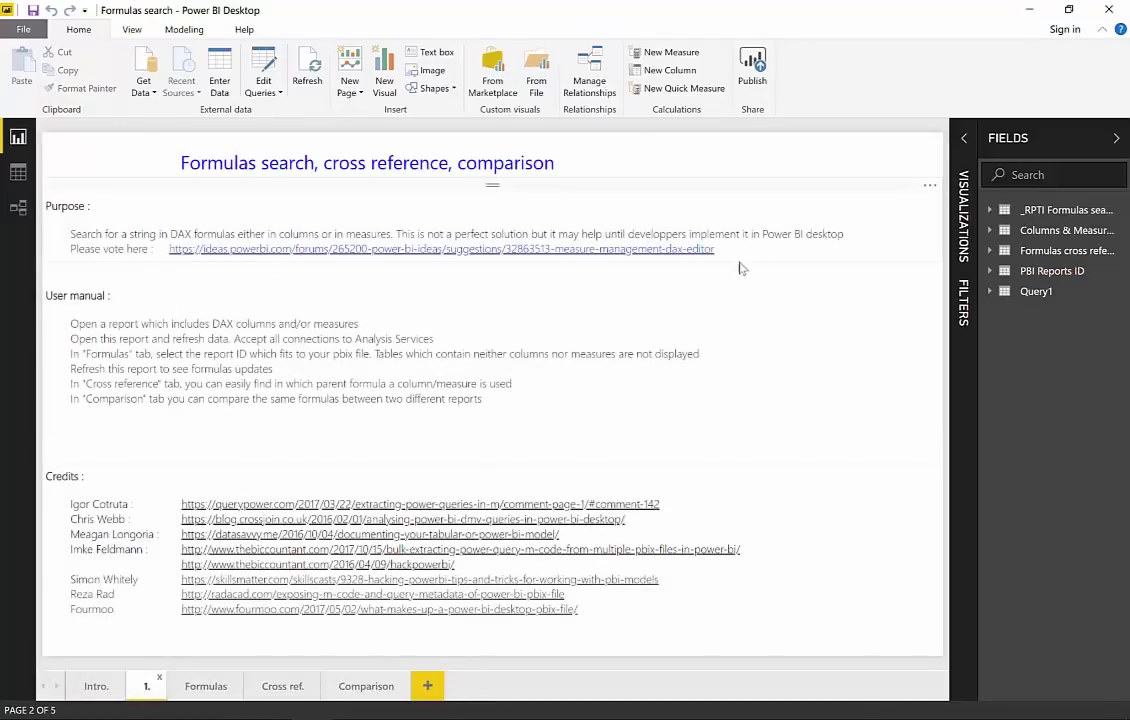
{"action": "left_click_drag", "start_coordinate": [746, 248], "coordinate": [142, 220]}
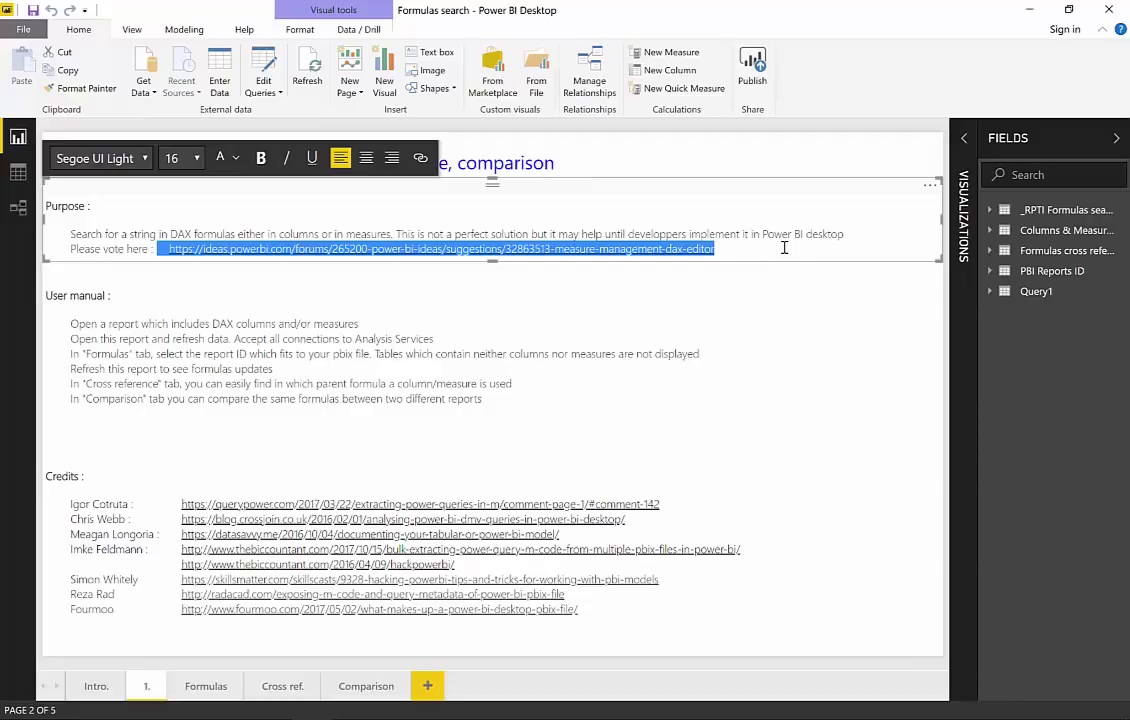
{"action": "left_click", "coordinate": [529, 399]}
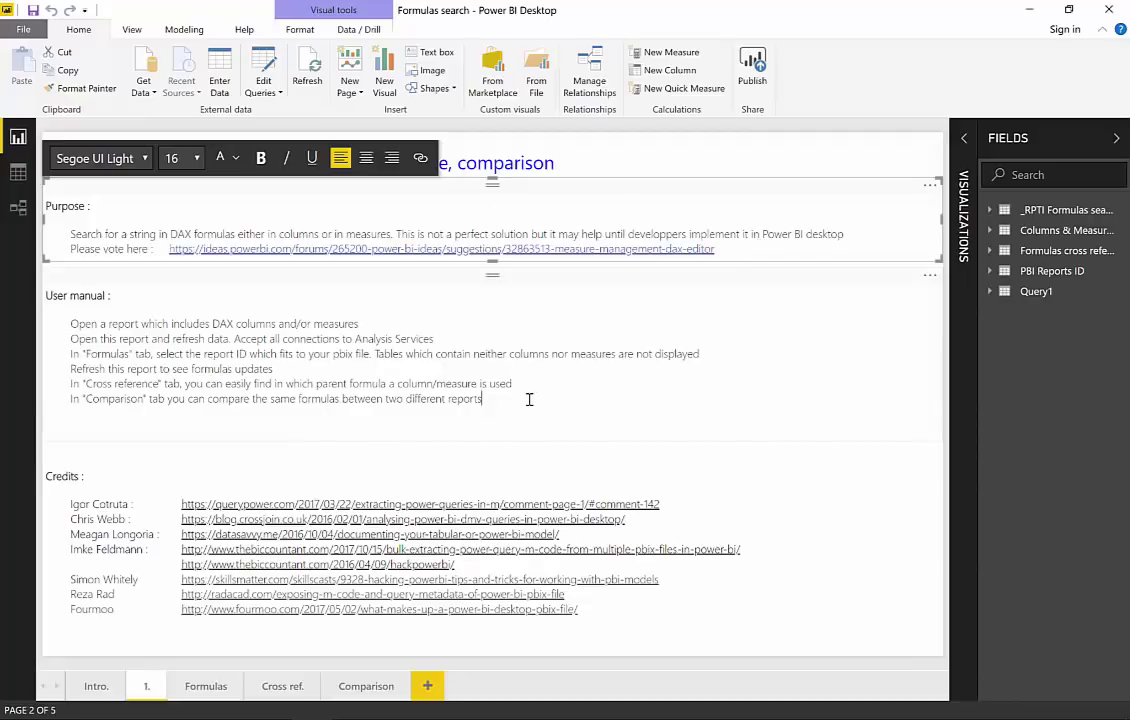
{"action": "left_click_drag", "start_coordinate": [529, 399], "coordinate": [47, 311]}
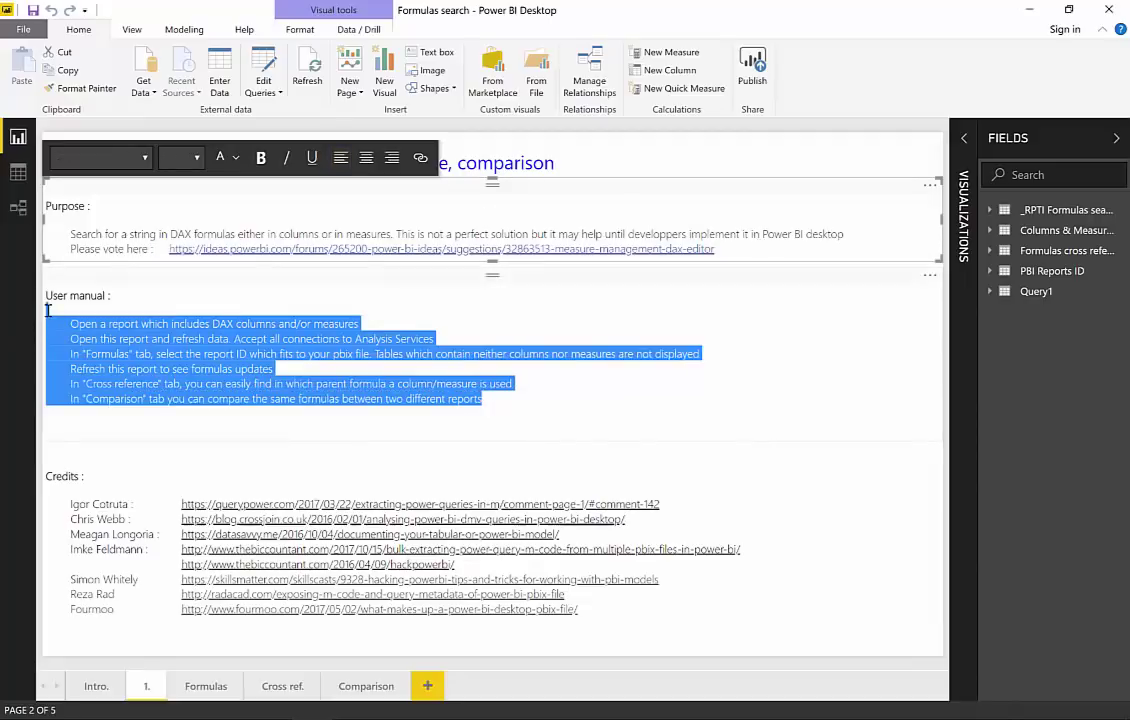
{"action": "left_click", "coordinate": [155, 476]}
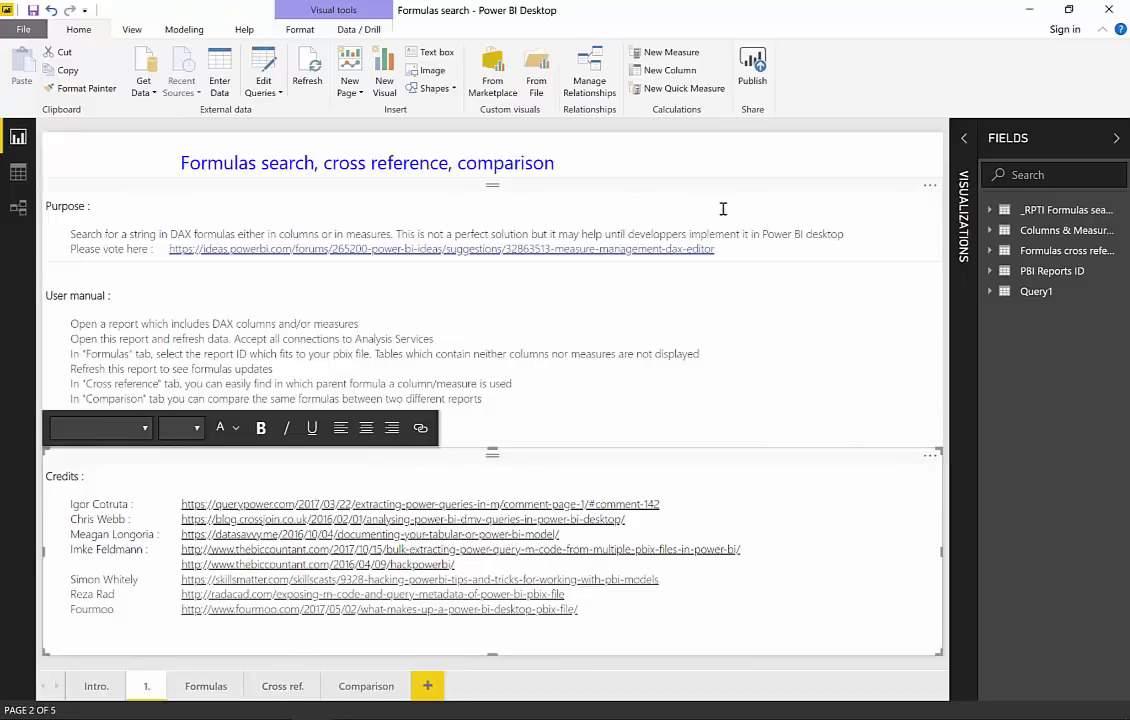
On the Formulas page, filter the Report ID slicer to show only report 50282's formulas
{"action": "left_click", "coordinate": [205, 688]}
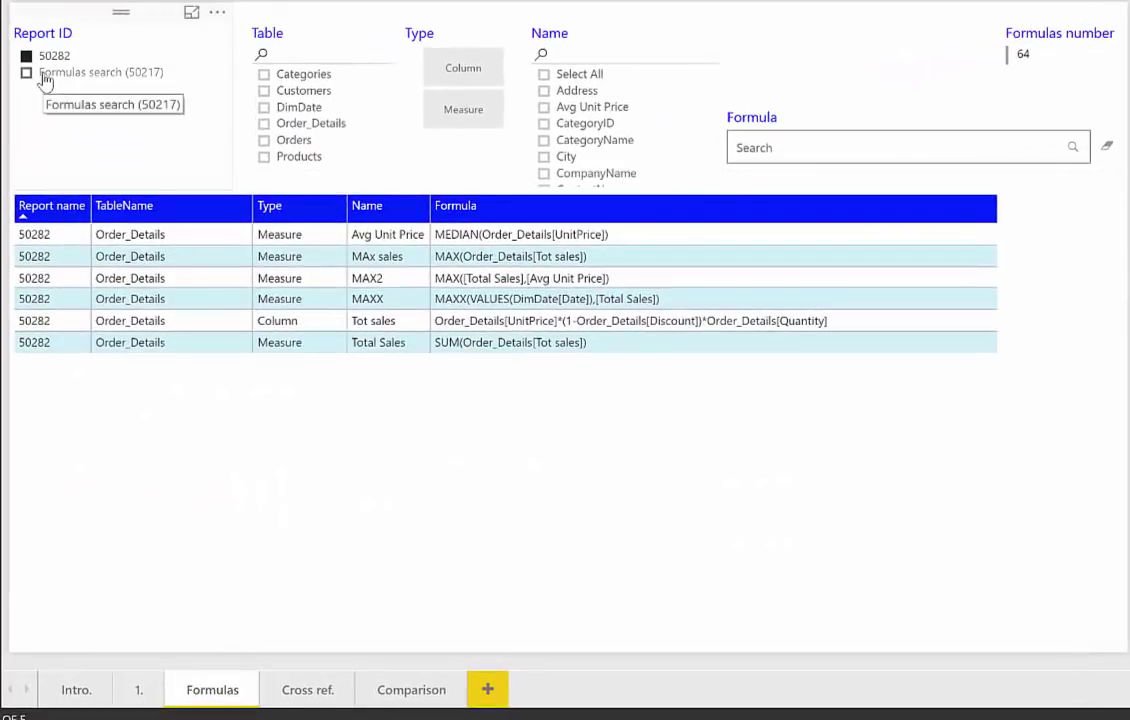
{"action": "left_click", "coordinate": [43, 73]}
{"action": "left_click", "coordinate": [47, 58], "text": "ctrl"}
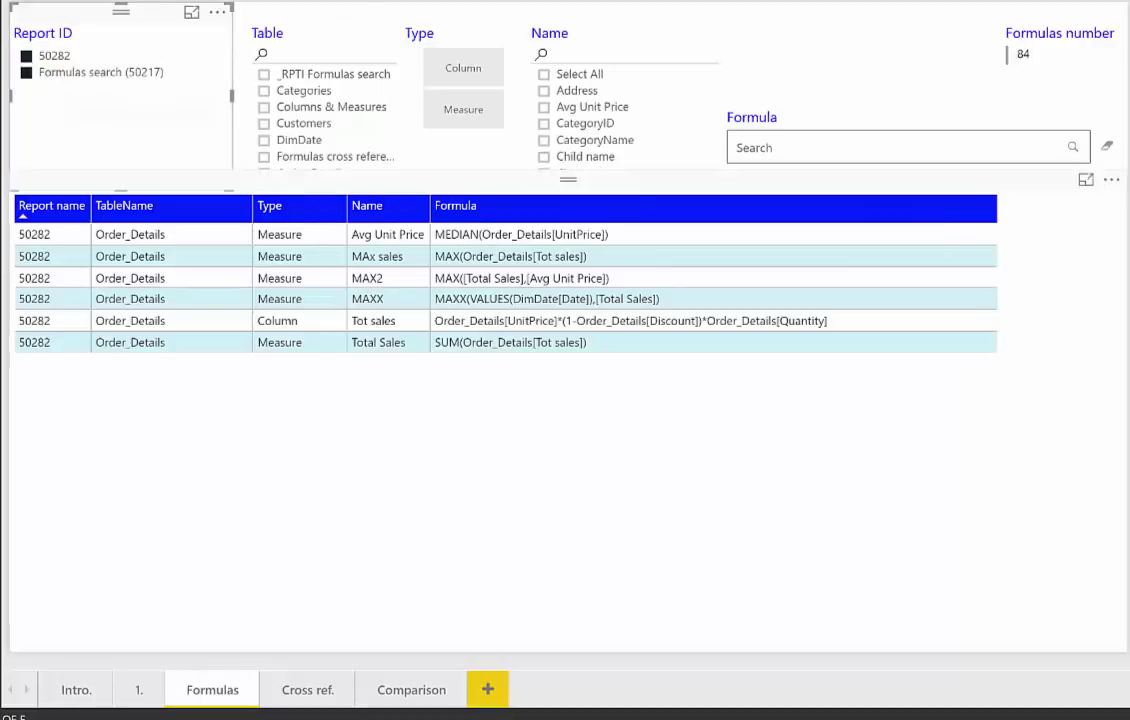
{"action": "left_click", "coordinate": [76, 75]}
{"action": "left_click", "coordinate": [58, 57]}
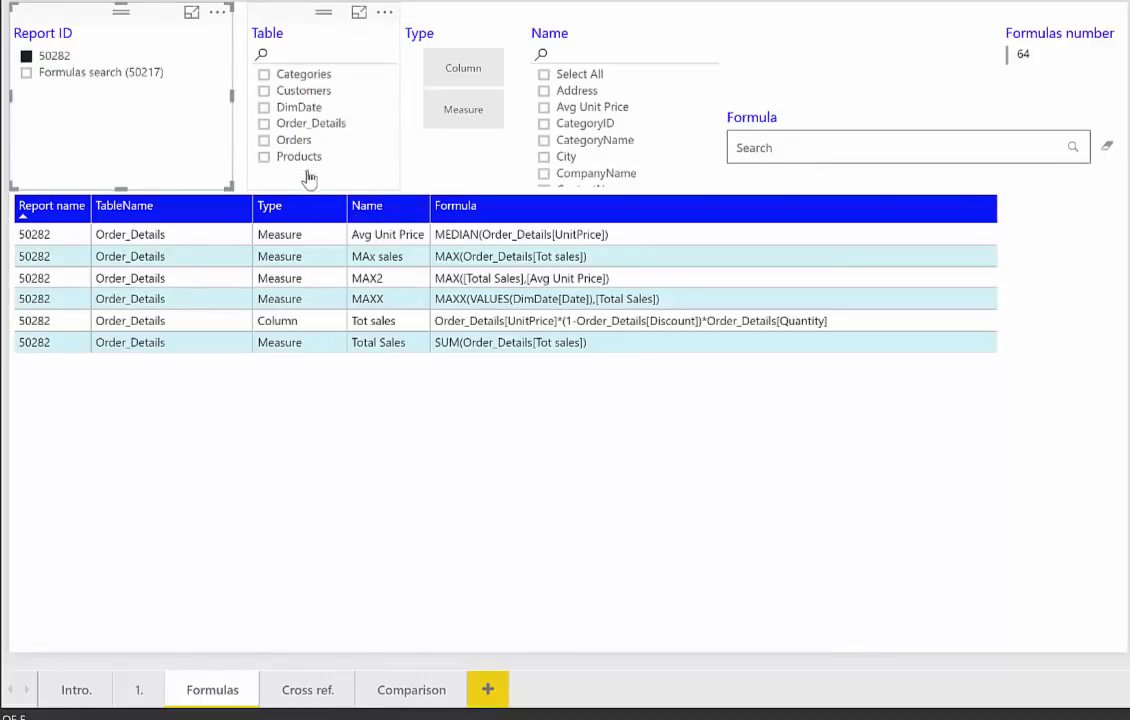
{"action": "scroll", "coordinate": [628, 163], "scroll_direction": "down", "scroll_amount": 2}
{"action": "scroll", "coordinate": [628, 163], "scroll_direction": "down", "scroll_amount": 10}
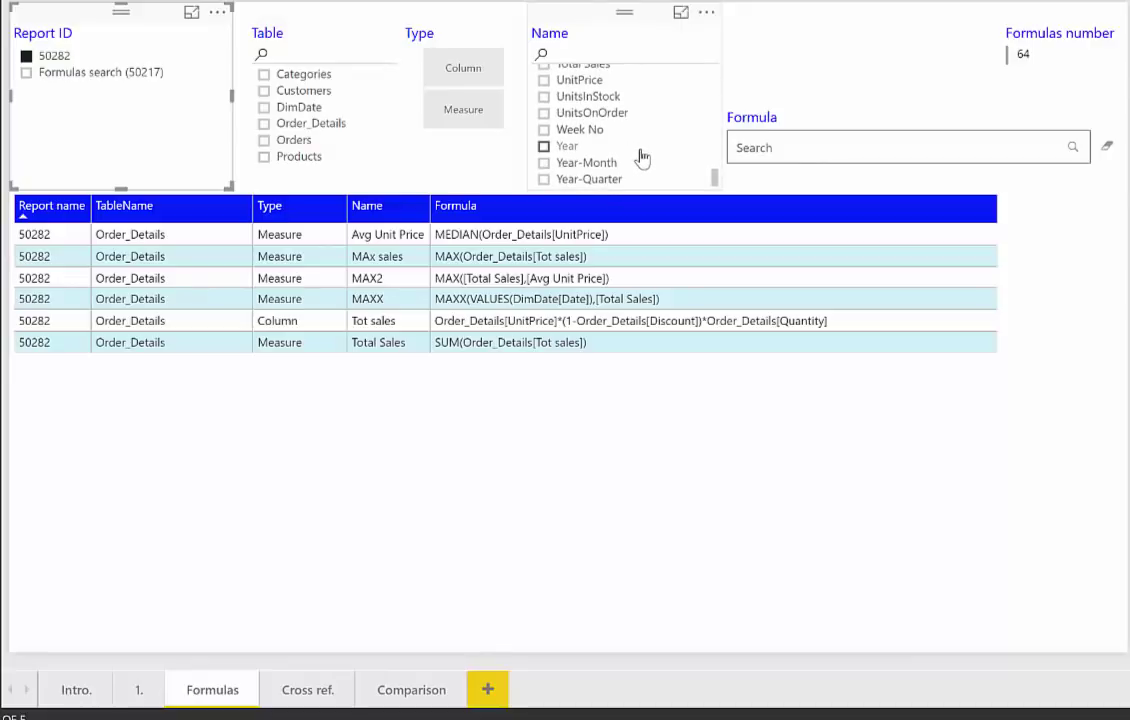
{"action": "scroll", "coordinate": [645, 158], "scroll_direction": "up", "scroll_amount": 12}
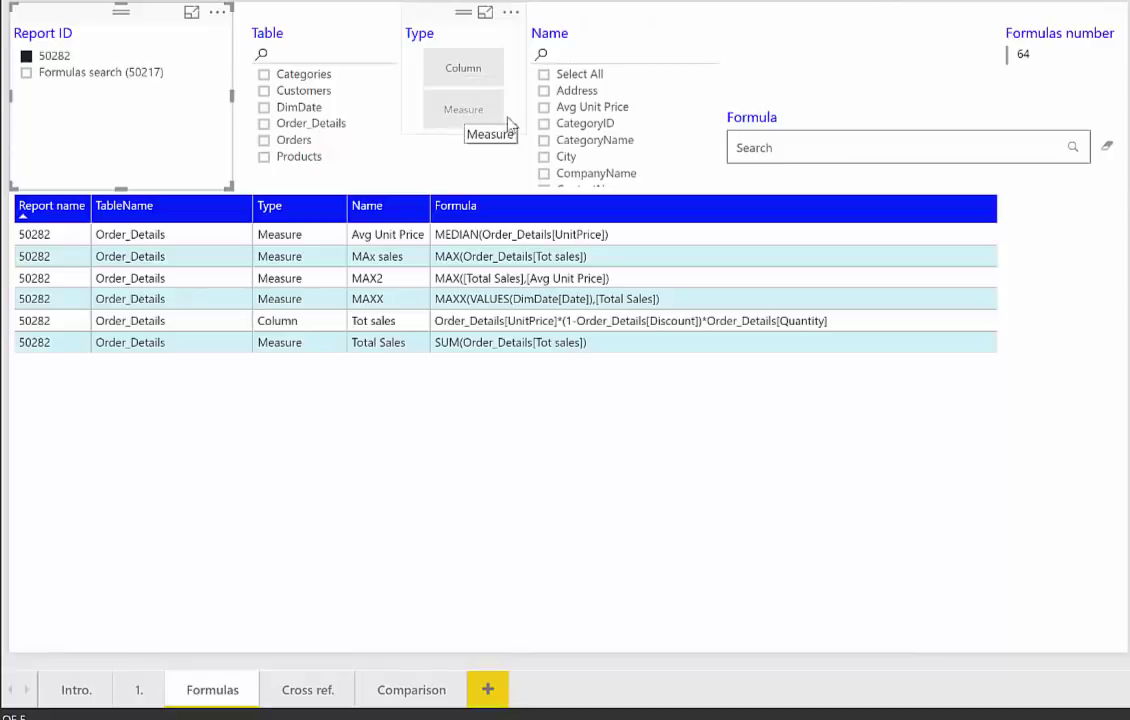
Try searching formulas for 'a' and 'AV', then clear the Formula search box
{"action": "left_click", "coordinate": [870, 160]}
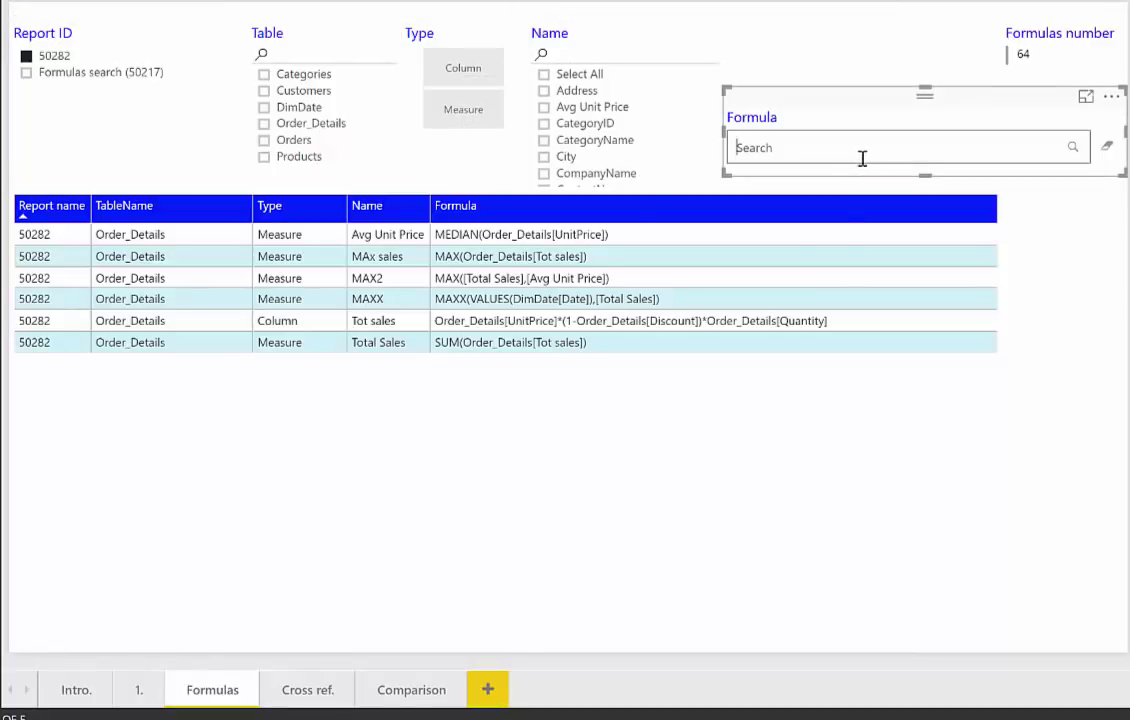
{"action": "type", "text": "av"}
{"action": "key", "text": "Return"}
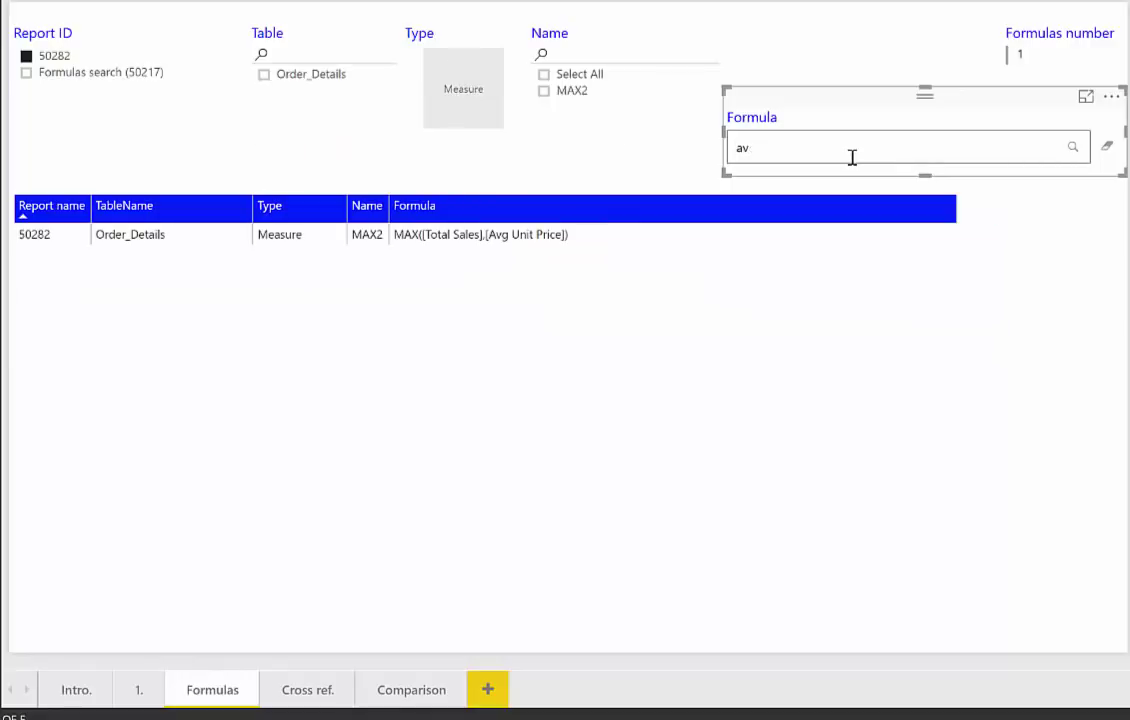
{"action": "key", "text": "BackSpace"}
{"action": "key", "text": "BackSpace"}
{"action": "key", "text": "Return"}
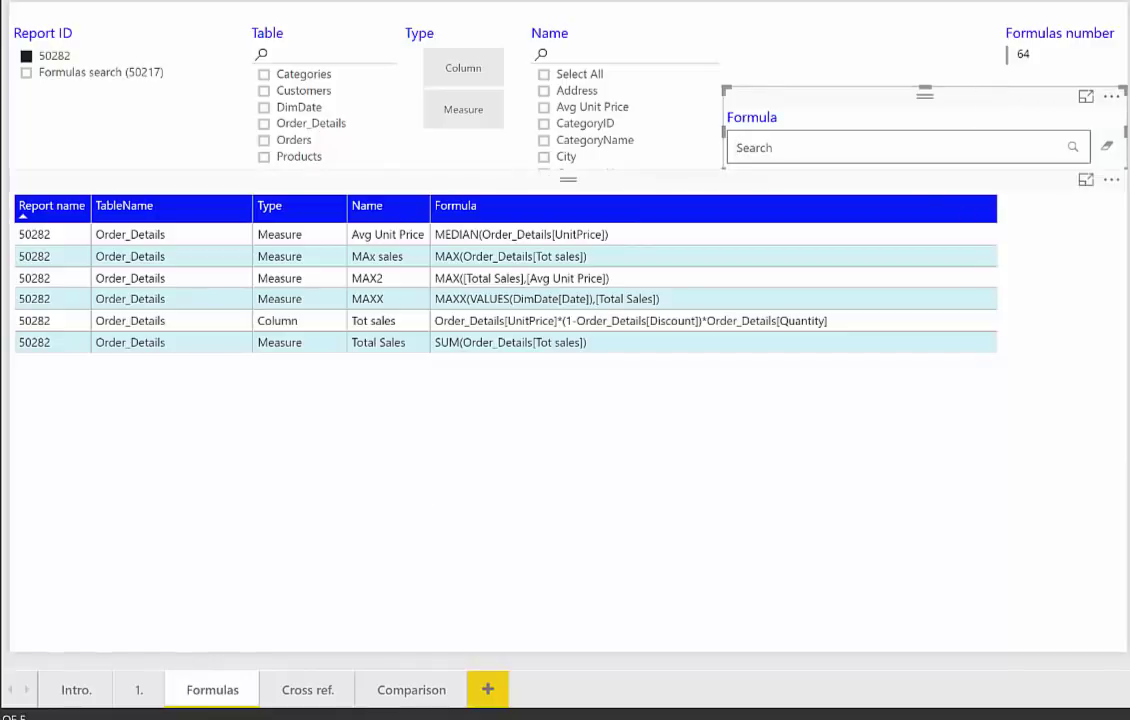
{"action": "left_click", "coordinate": [456, 206]}
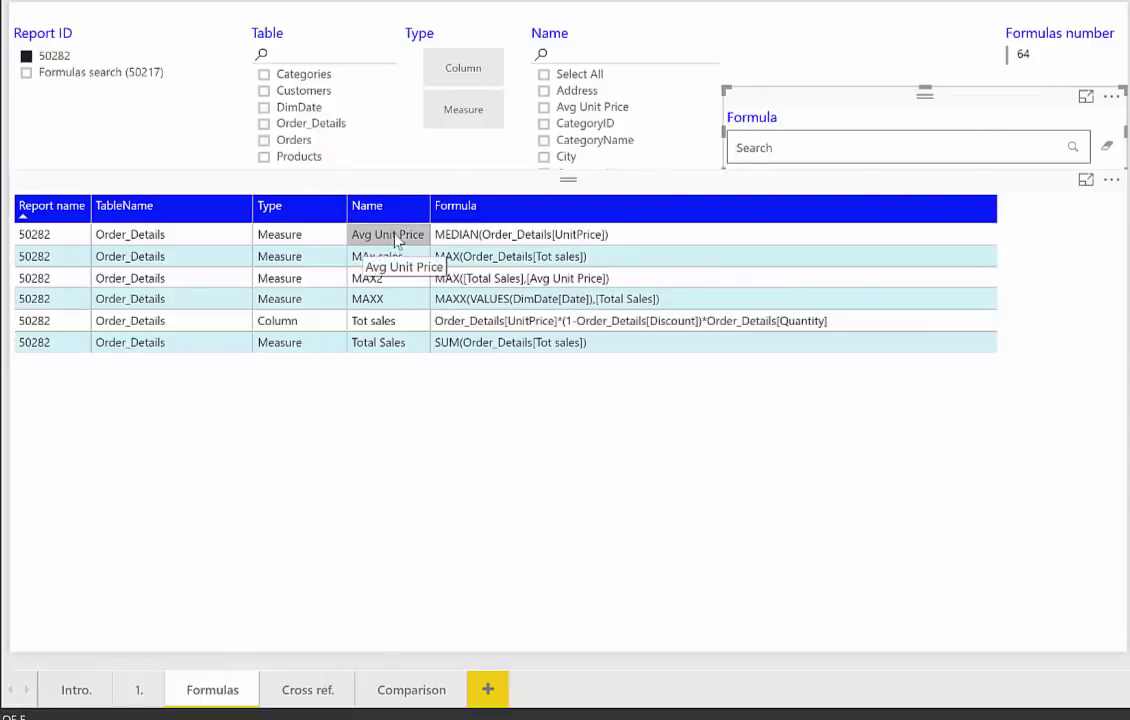
{"action": "type", "text": "AV"}
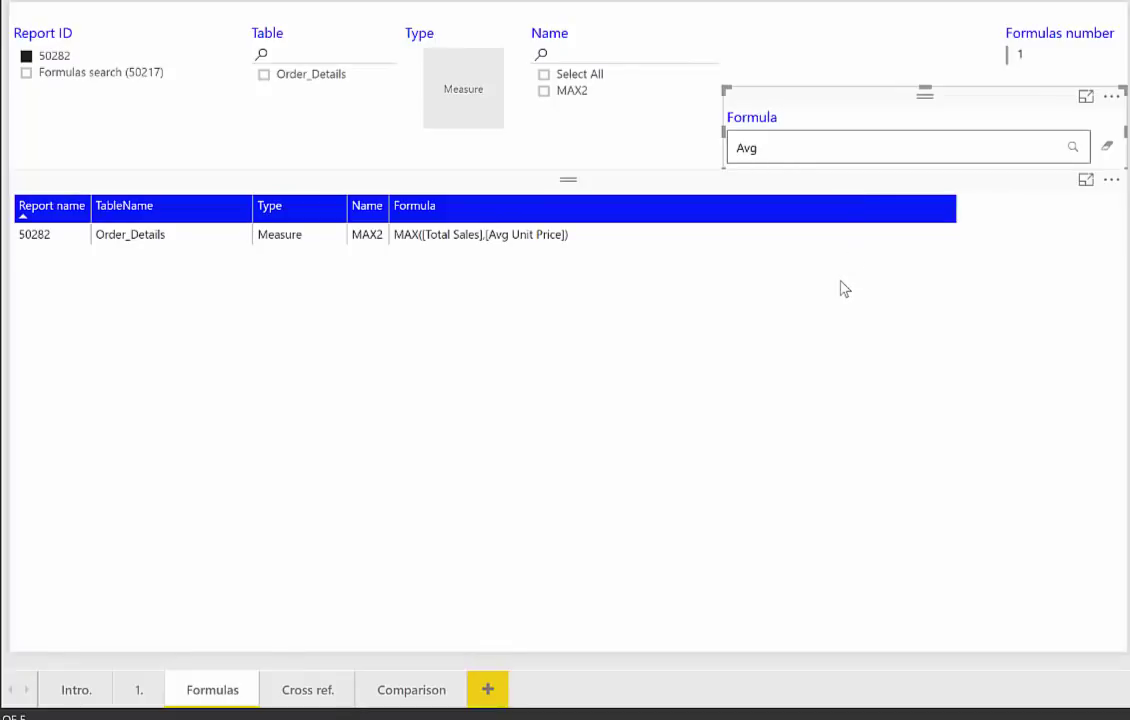
{"action": "key", "text": "BackSpace"}
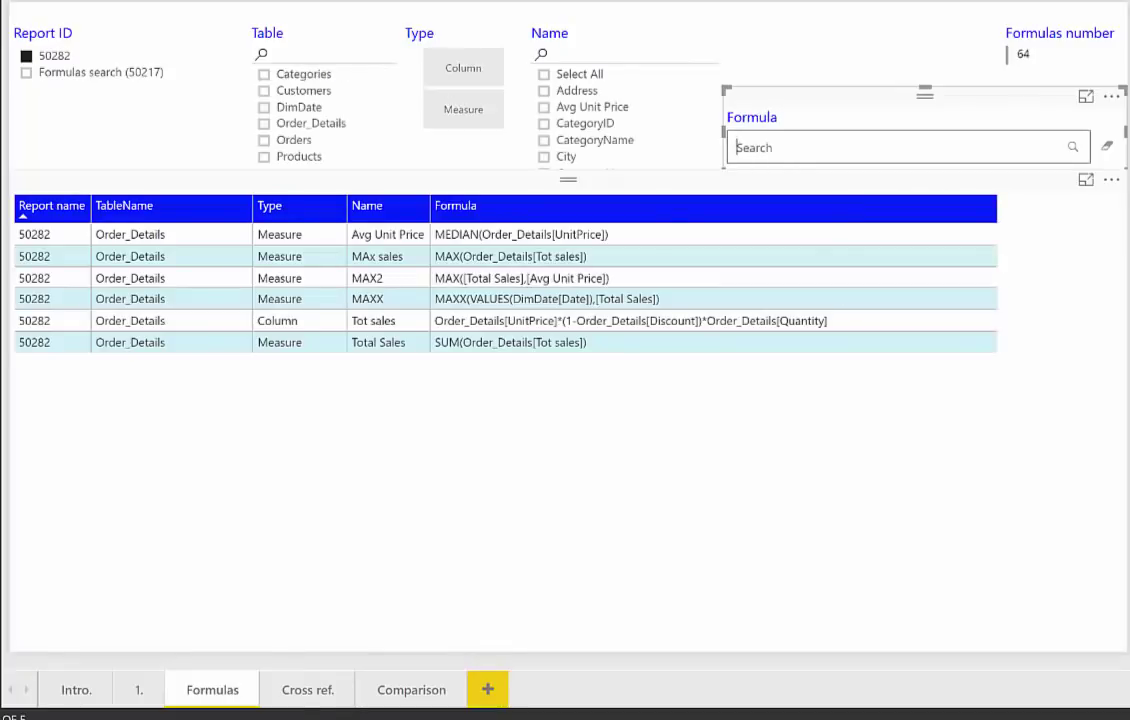
On Cross ref., expand the dependency tree for Total Sales, Tot sales, Quantity, Discount and Date
{"action": "left_click", "coordinate": [310, 686]}
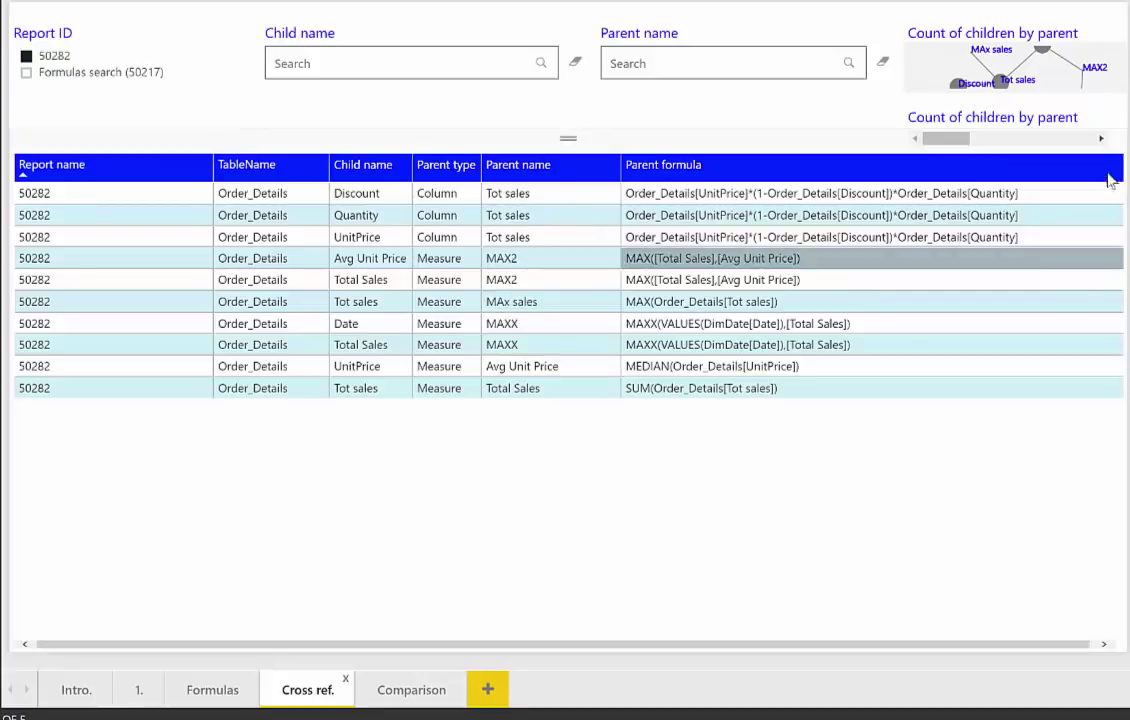
{"action": "left_click", "coordinate": [1087, 96]}
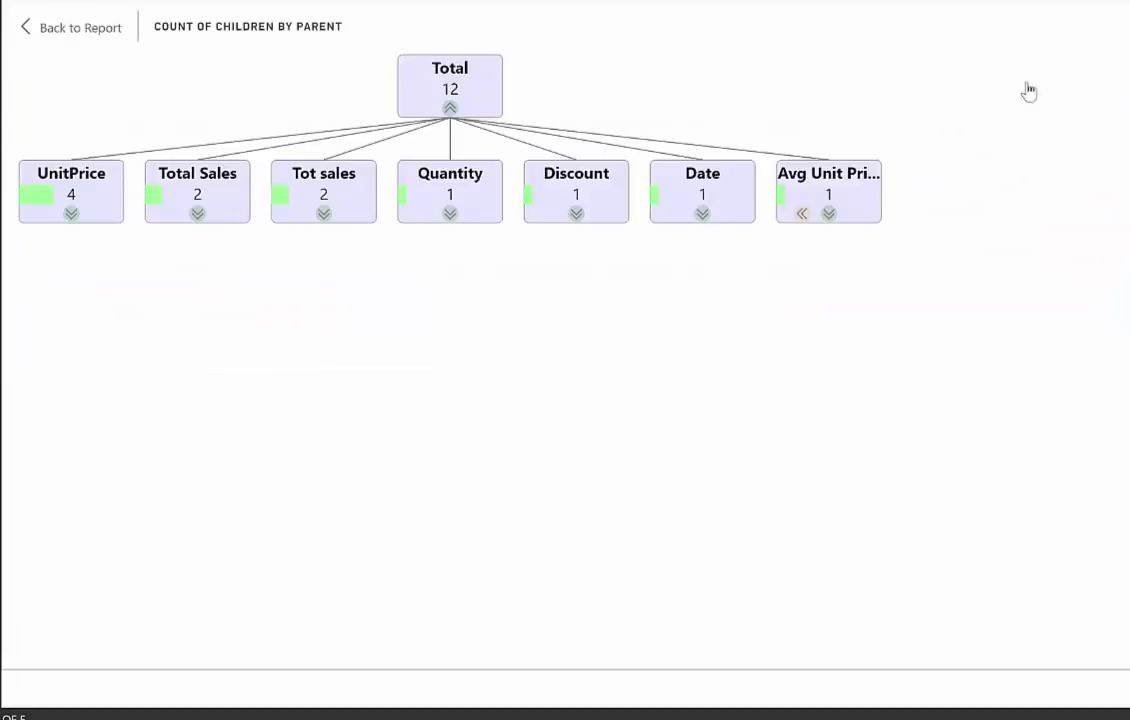
{"action": "left_click", "coordinate": [197, 215]}
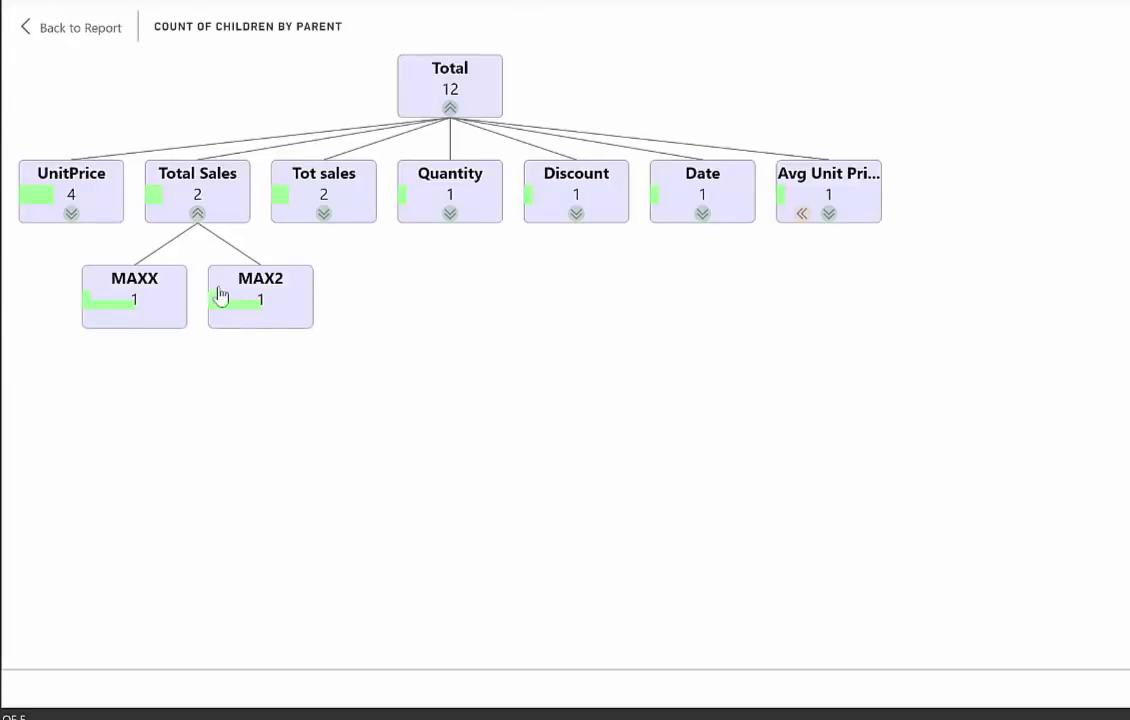
{"action": "left_click", "coordinate": [323, 213]}
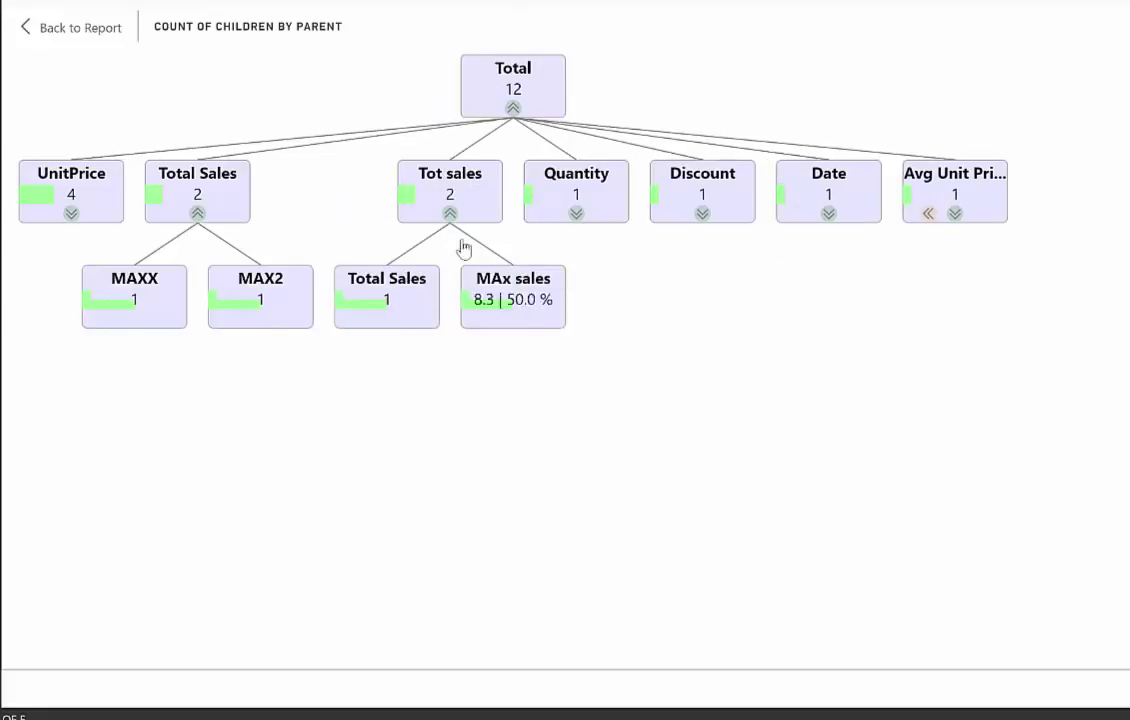
{"action": "left_click", "coordinate": [576, 213]}
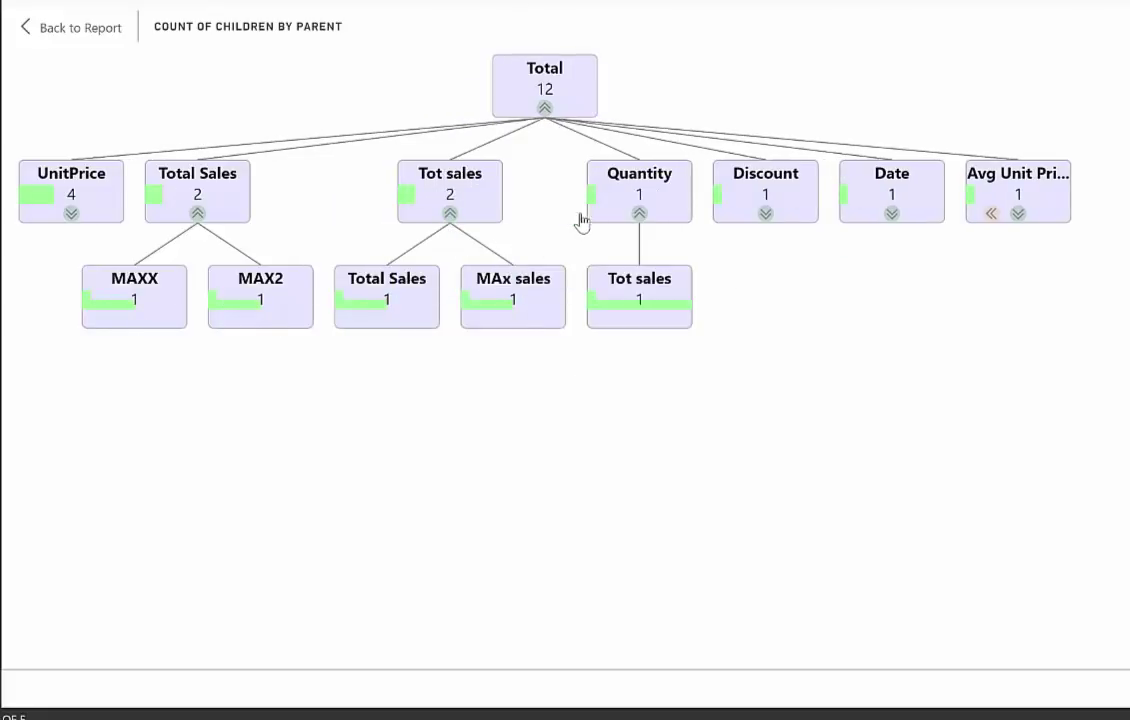
{"action": "left_click", "coordinate": [765, 213]}
{"action": "left_click", "coordinate": [892, 214]}
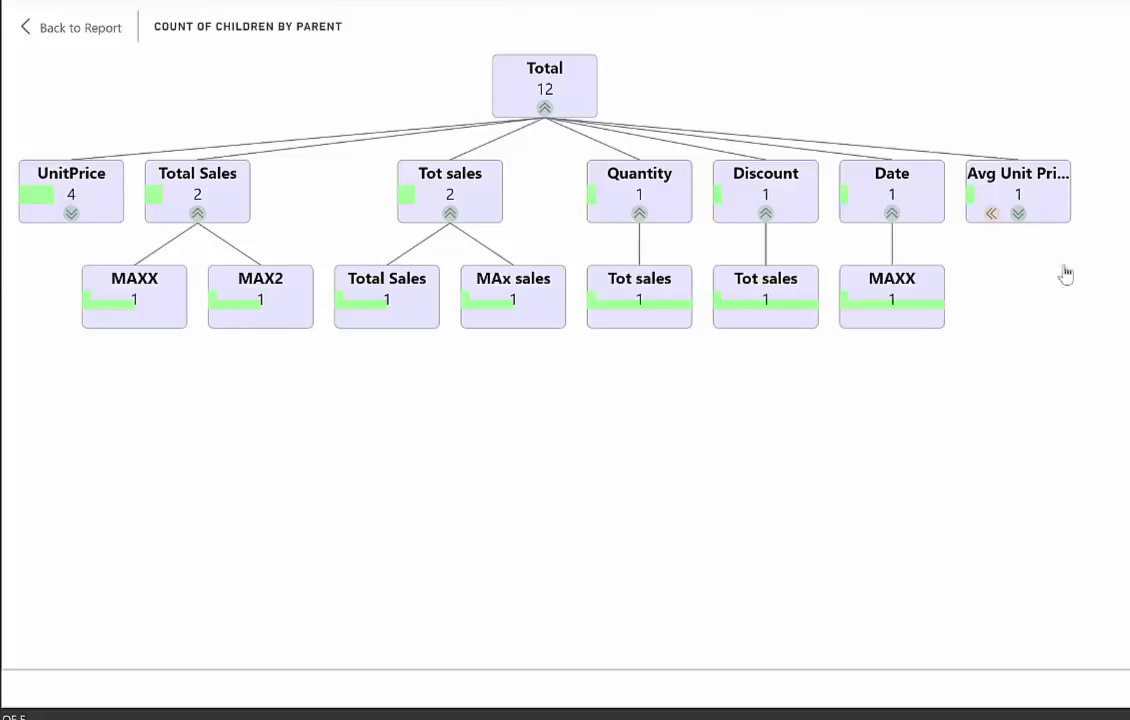
View the dependency network graph full-page, then go back to the Cross ref. page
{"action": "left_click", "coordinate": [74, 30]}
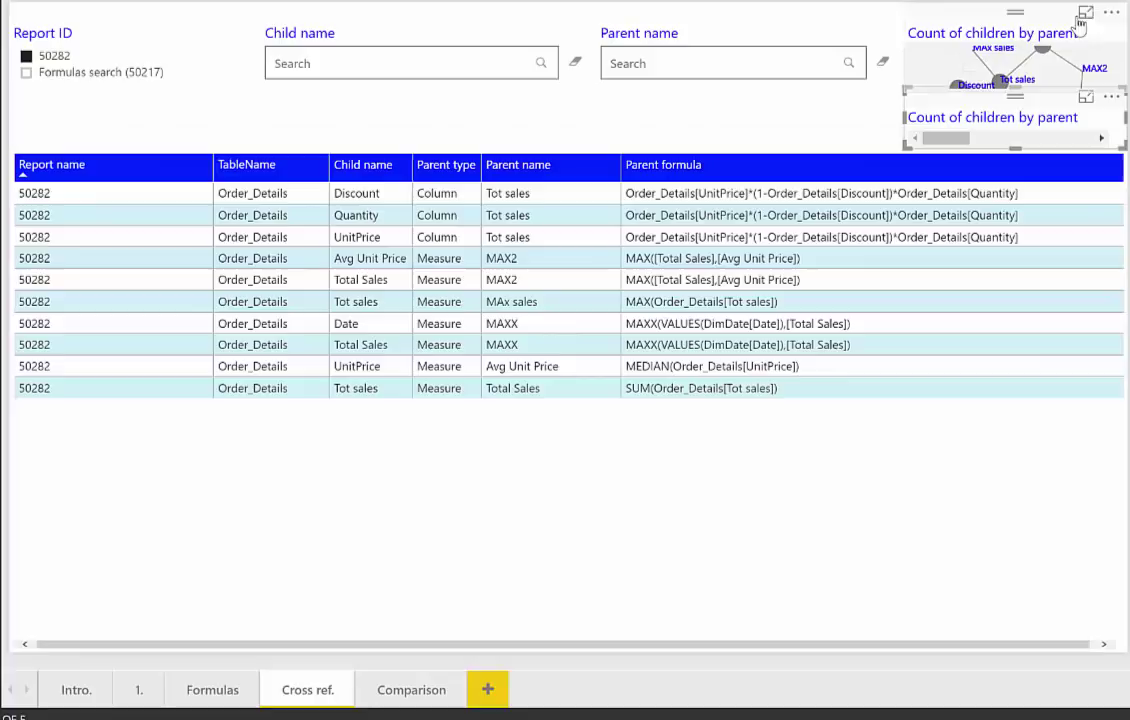
{"action": "left_click", "coordinate": [1085, 14]}
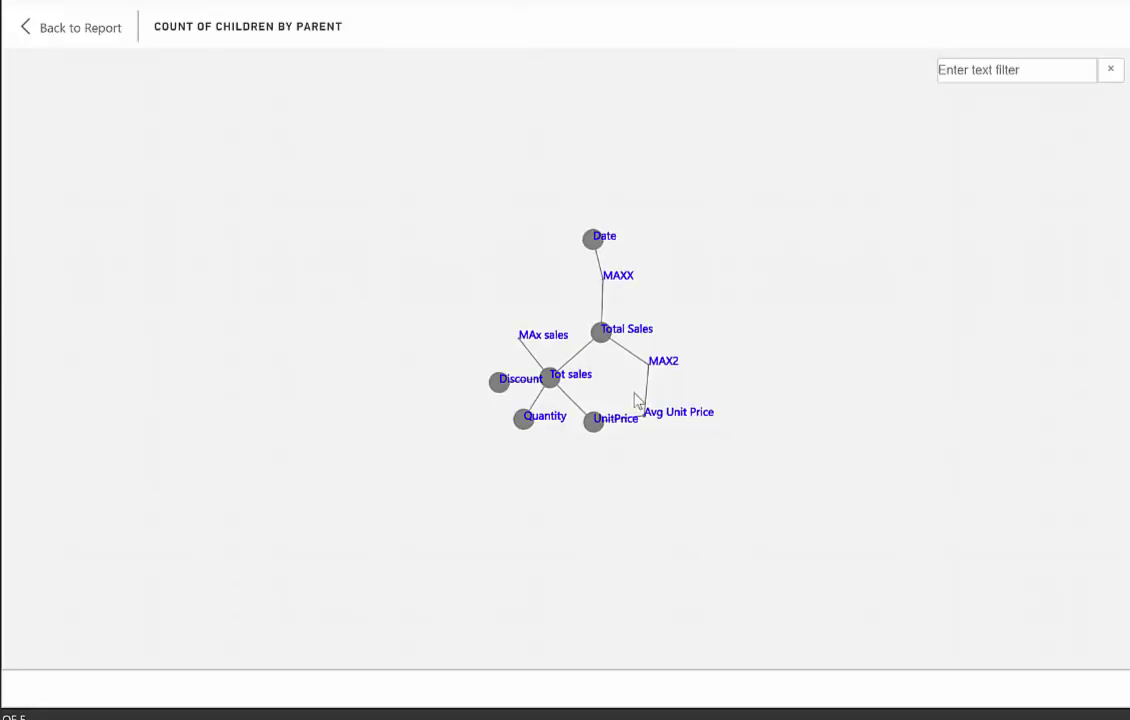
{"action": "left_click", "coordinate": [80, 28]}
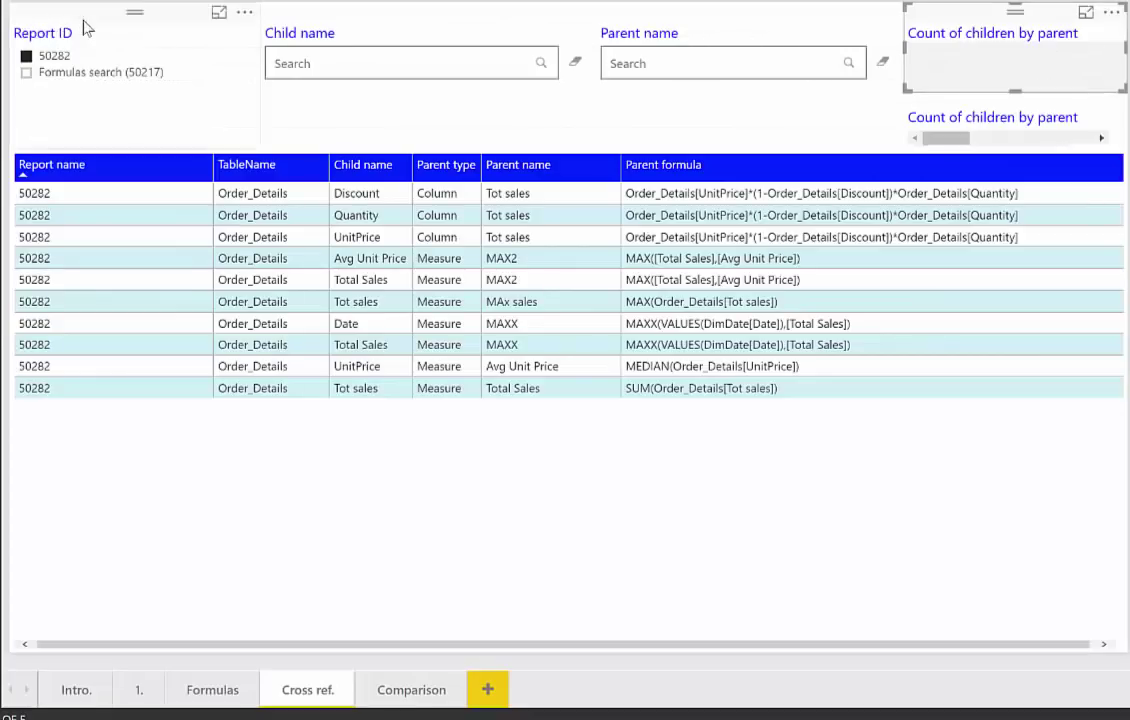
Open the Comparison page and scroll through report 50282's formulas by table
{"action": "left_click", "coordinate": [418, 697]}
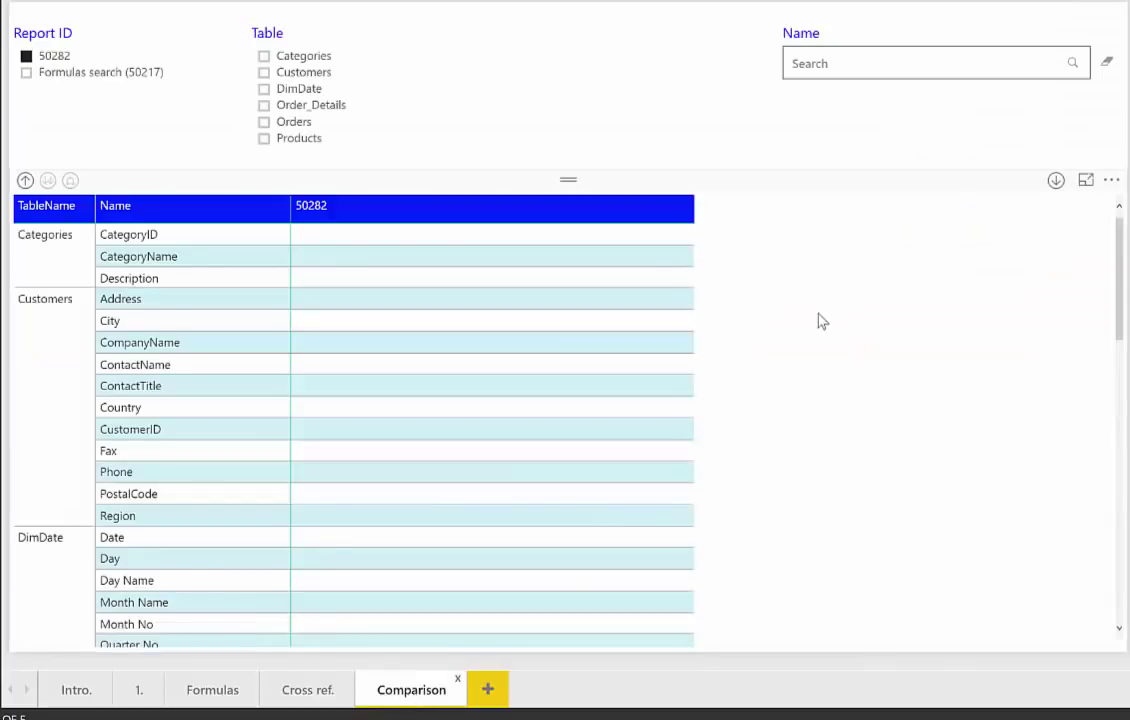
{"action": "scroll", "coordinate": [520, 335], "scroll_direction": "down", "scroll_amount": 10}
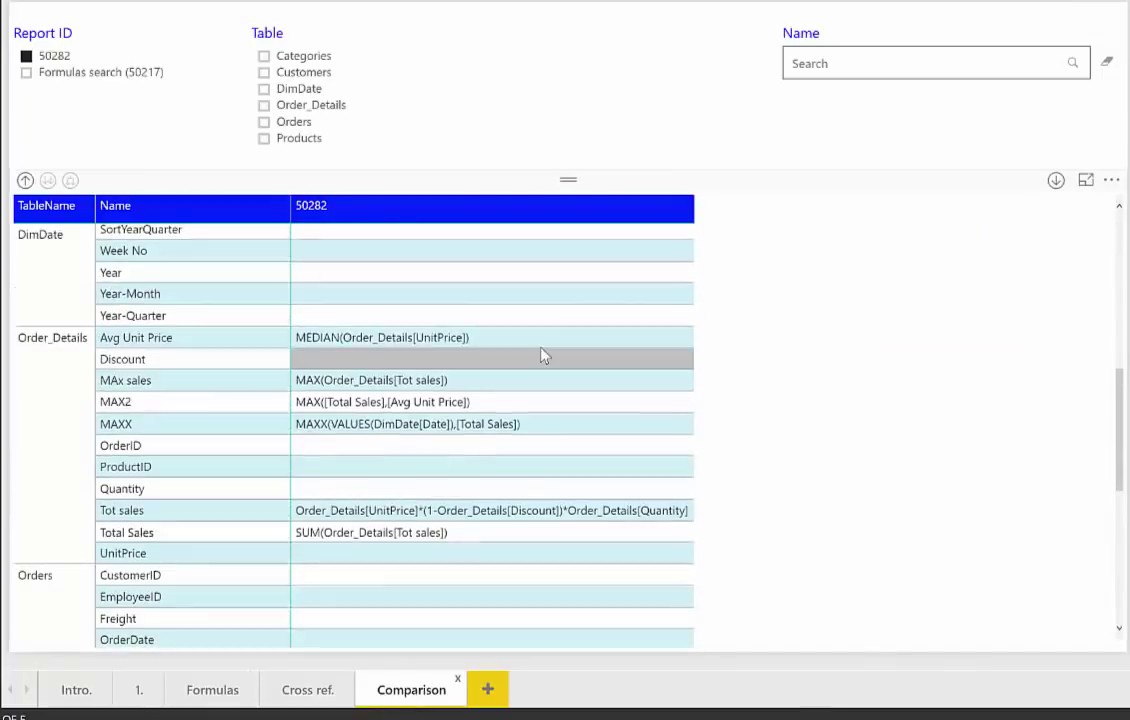
{"action": "scroll", "coordinate": [527, 351], "scroll_direction": "up", "scroll_amount": 4}
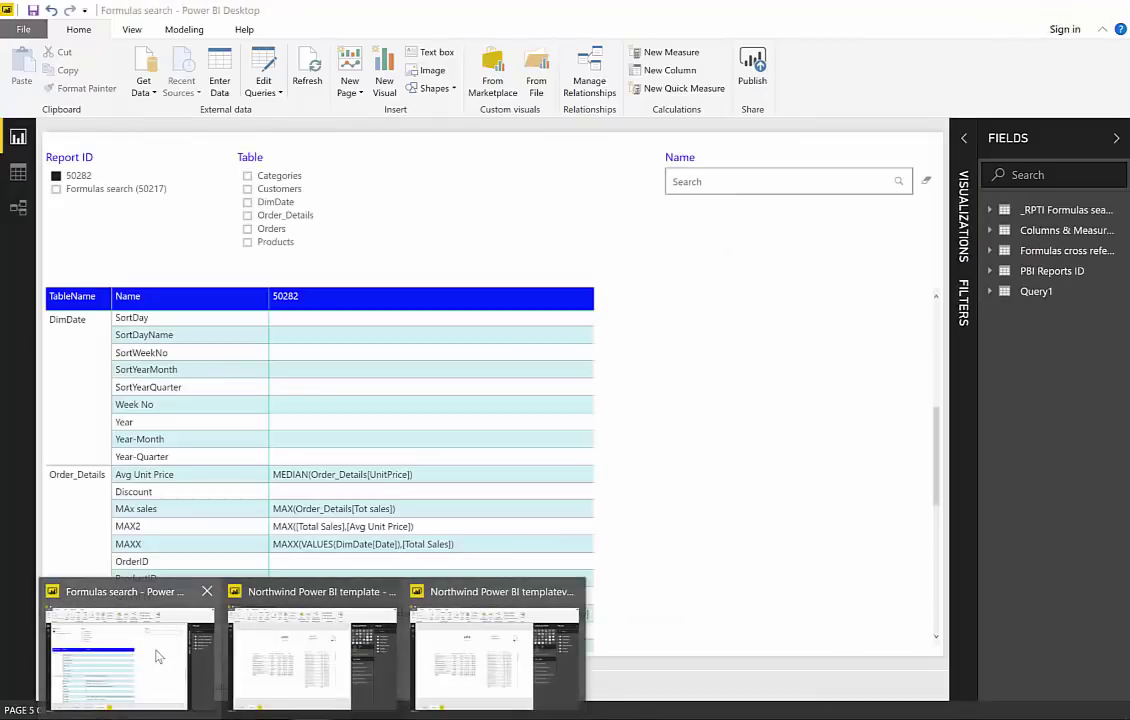
Refresh the Formulas search report, connecting with the current credentials
{"action": "left_click", "coordinate": [156, 652]}
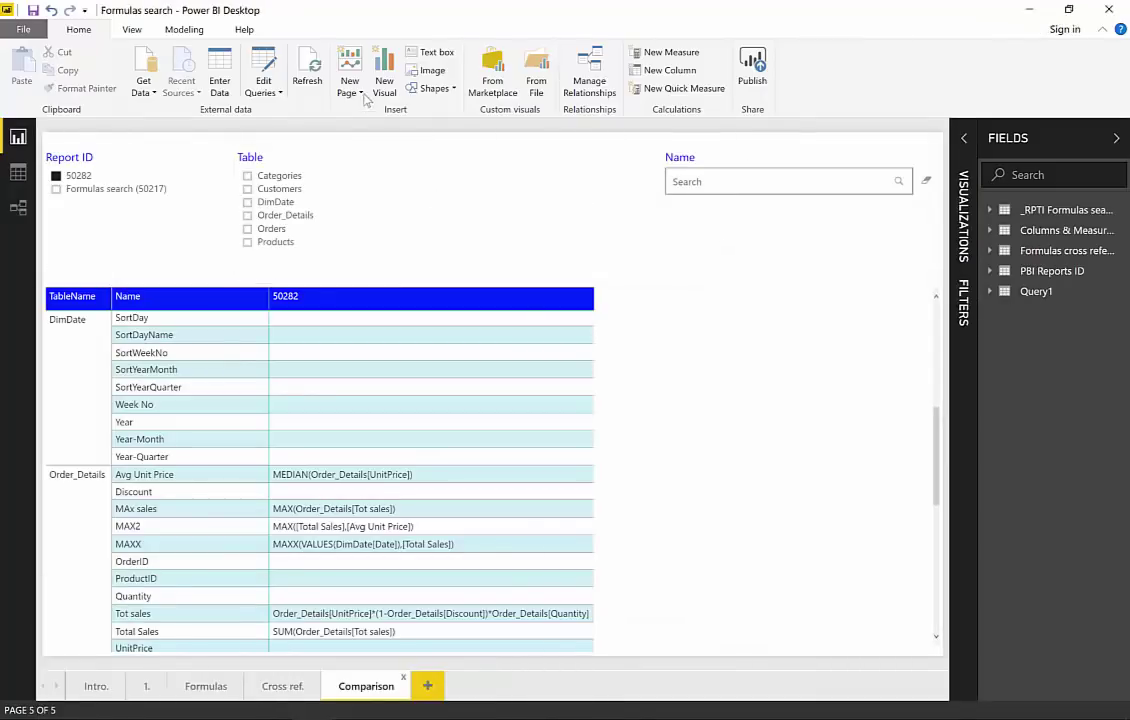
{"action": "left_click", "coordinate": [309, 66]}
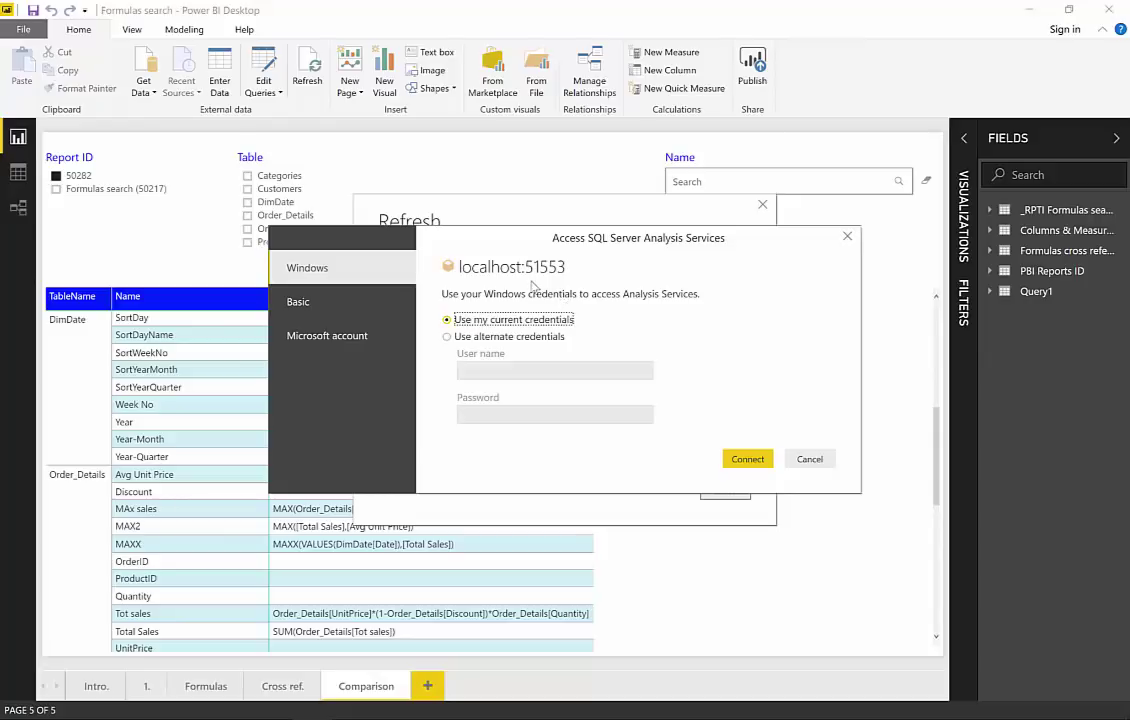
{"action": "left_click", "coordinate": [752, 461]}
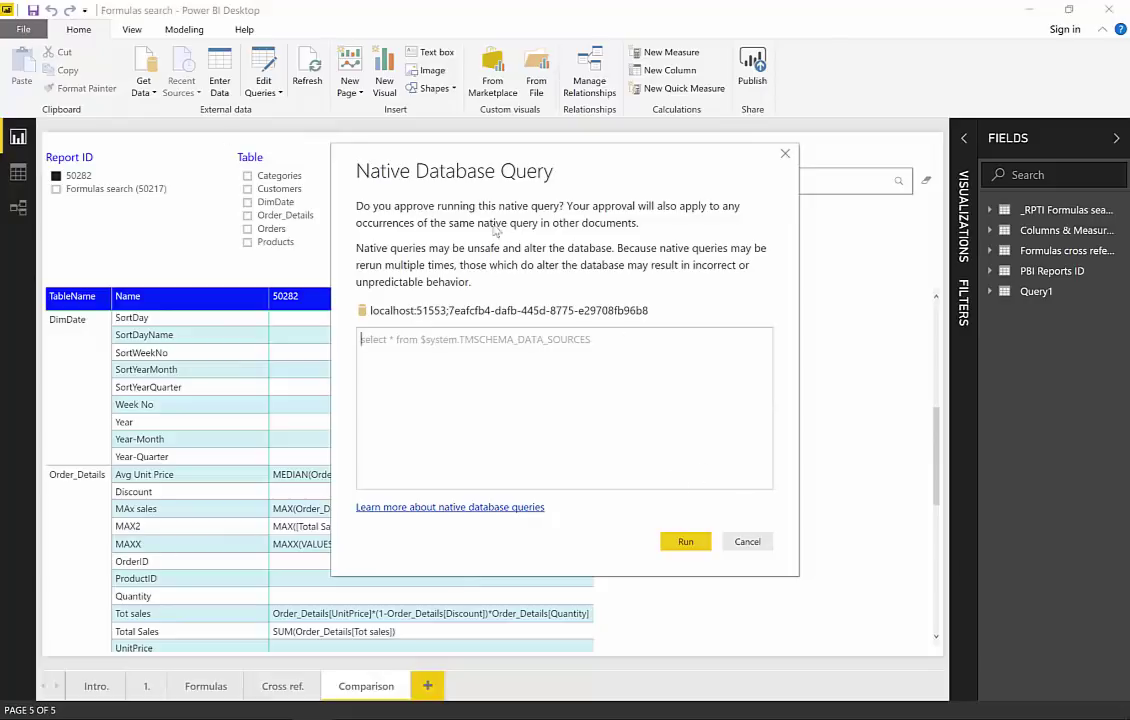
Approve all ten Native Database Query prompts so the refresh completes
{"action": "left_click", "coordinate": [684, 541]}
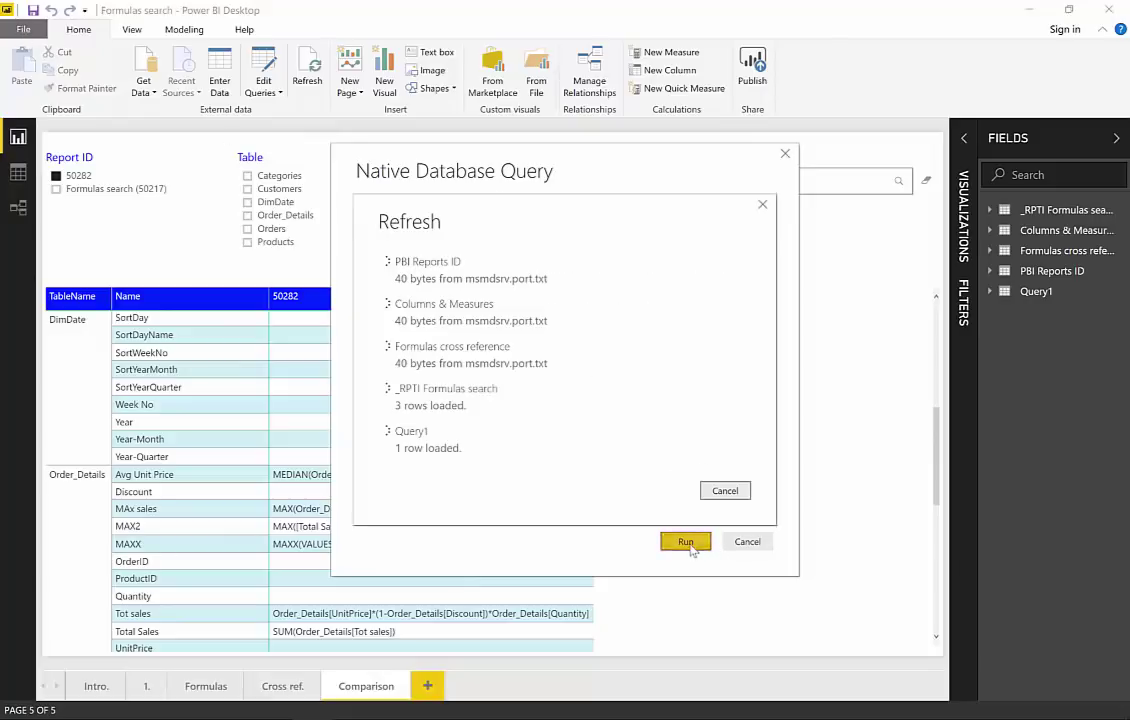
{"action": "left_click", "coordinate": [682, 540]}
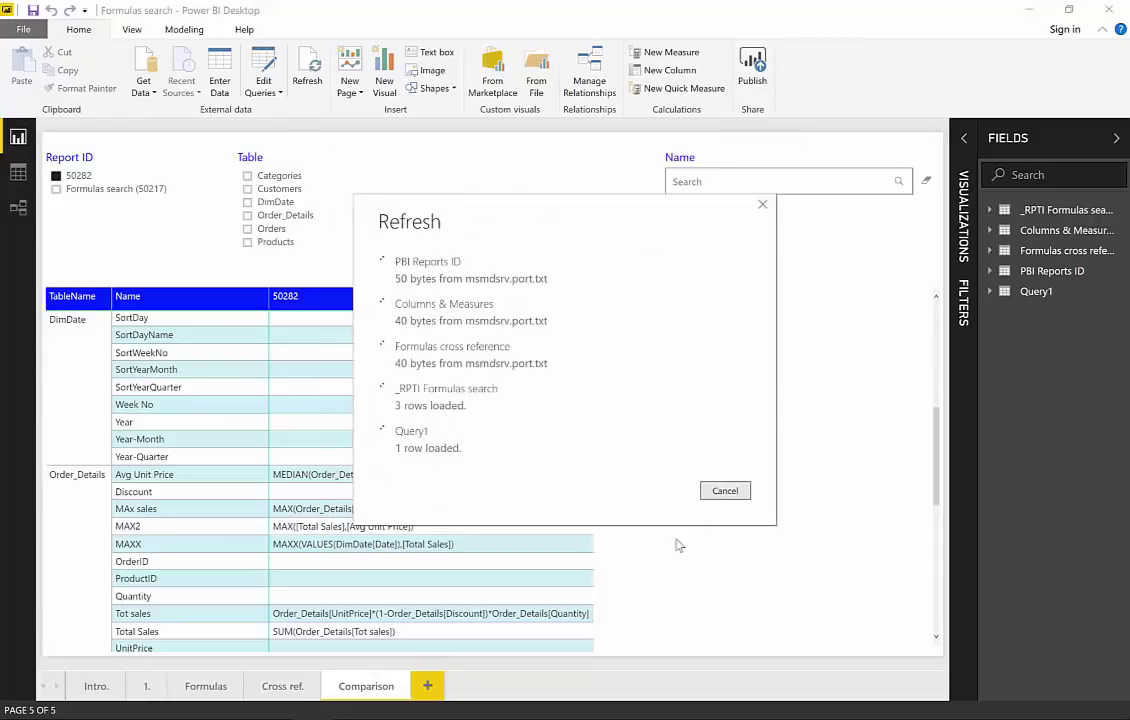
{"action": "left_click", "coordinate": [679, 543]}
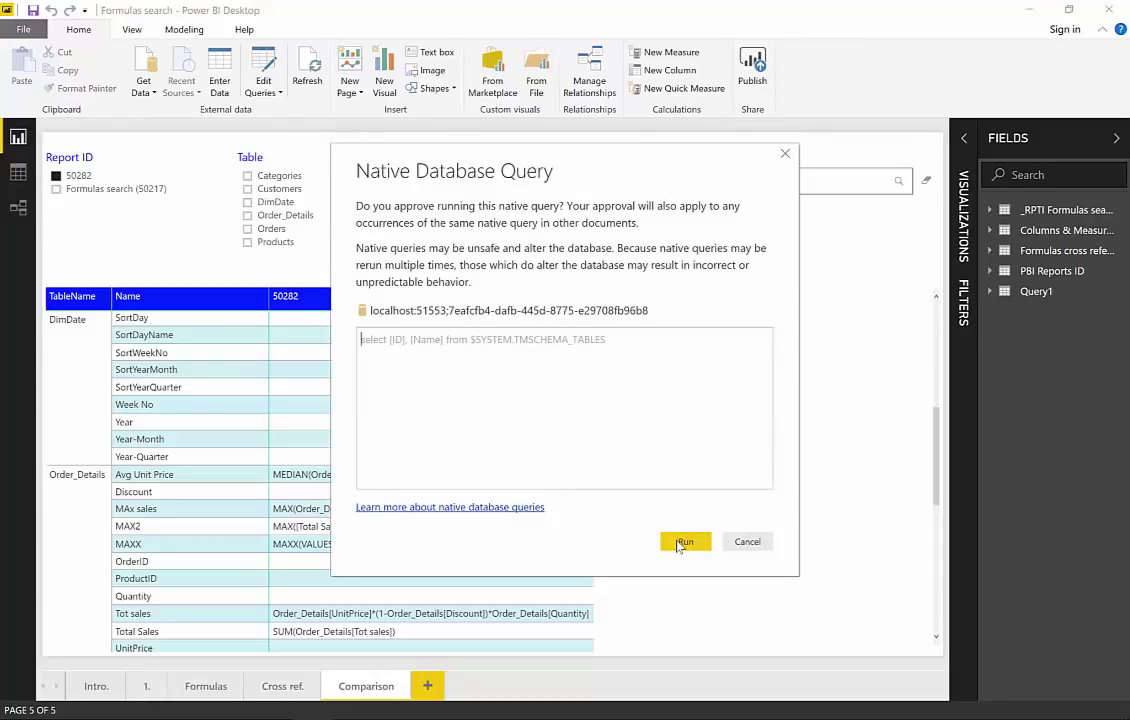
{"action": "left_click", "coordinate": [680, 544]}
{"action": "left_click", "coordinate": [678, 542]}
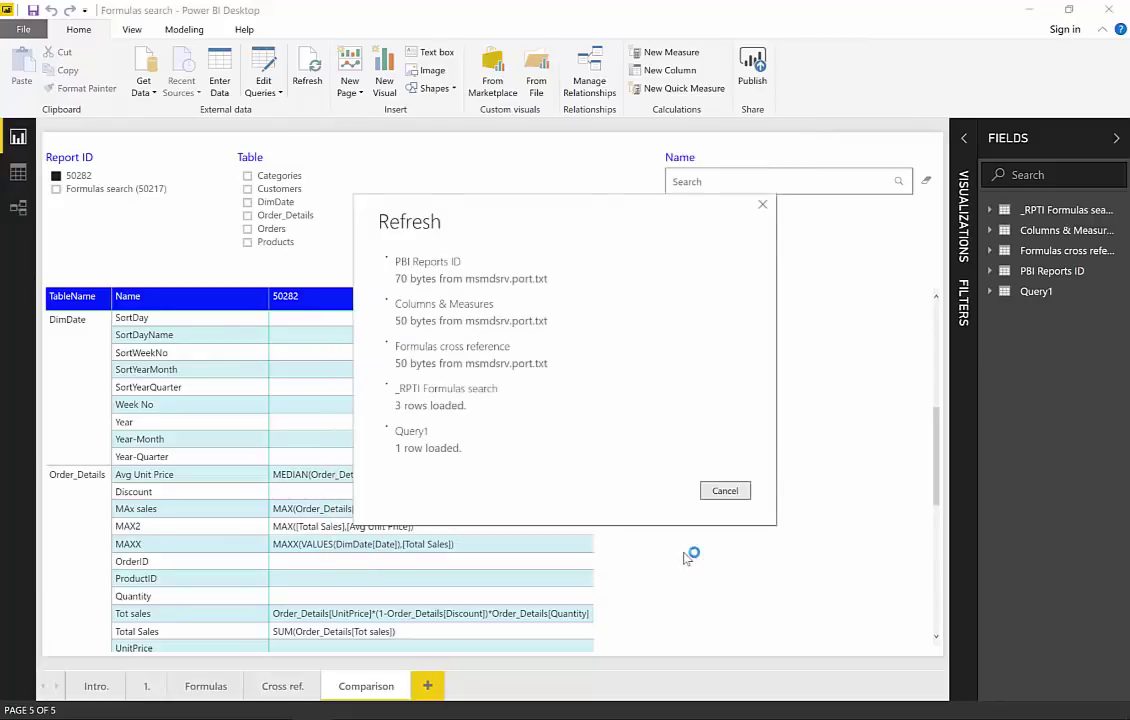
{"action": "left_click", "coordinate": [679, 540]}
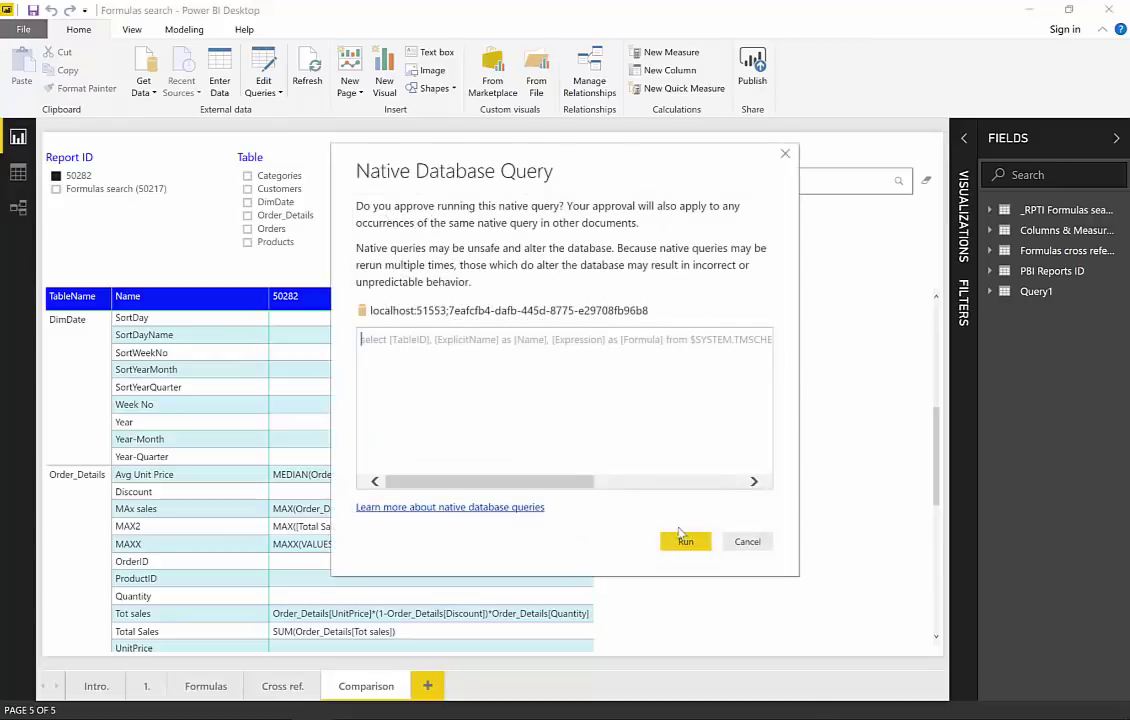
{"action": "left_click", "coordinate": [682, 538]}
{"action": "left_click", "coordinate": [680, 539]}
{"action": "left_click", "coordinate": [681, 539]}
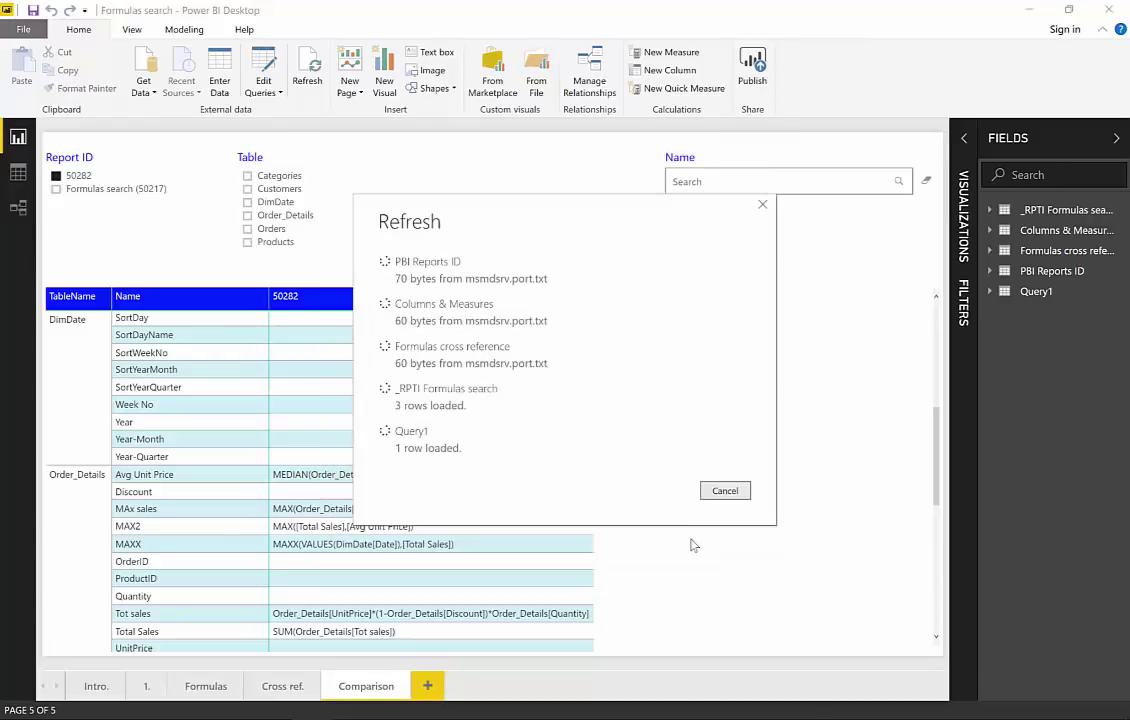
{"action": "left_click", "coordinate": [699, 545]}
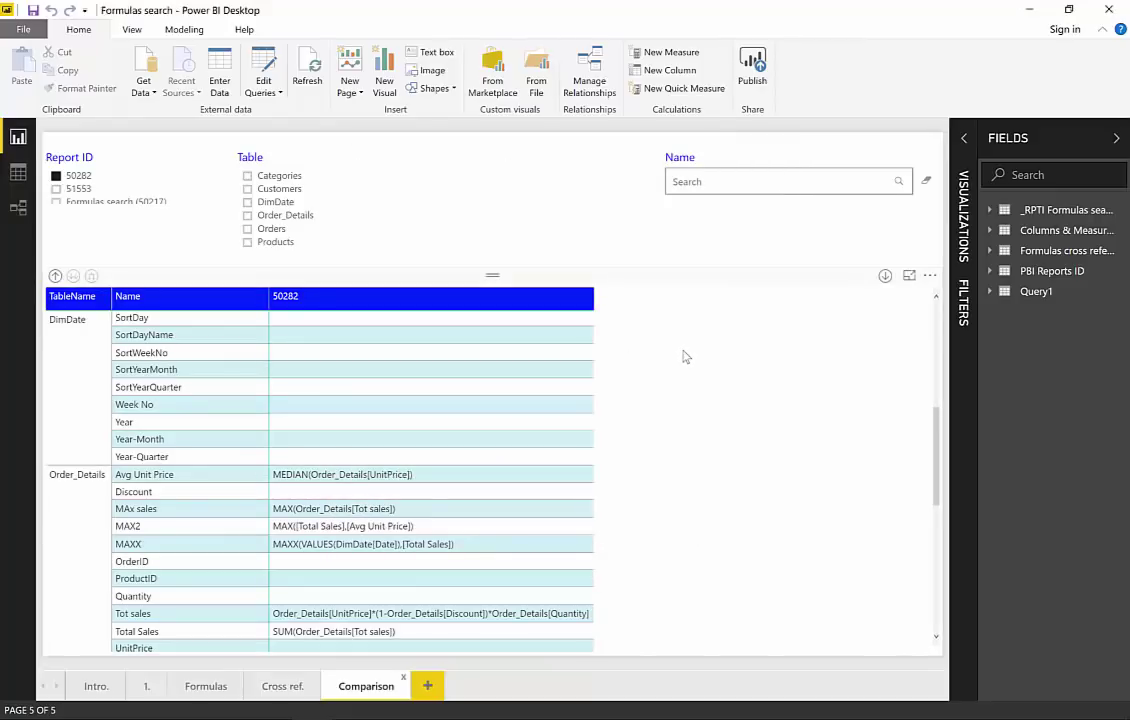
Tick 51553 in the Report ID slicer and scroll the matrix comparing it with 50282
{"action": "left_click", "coordinate": [76, 192]}
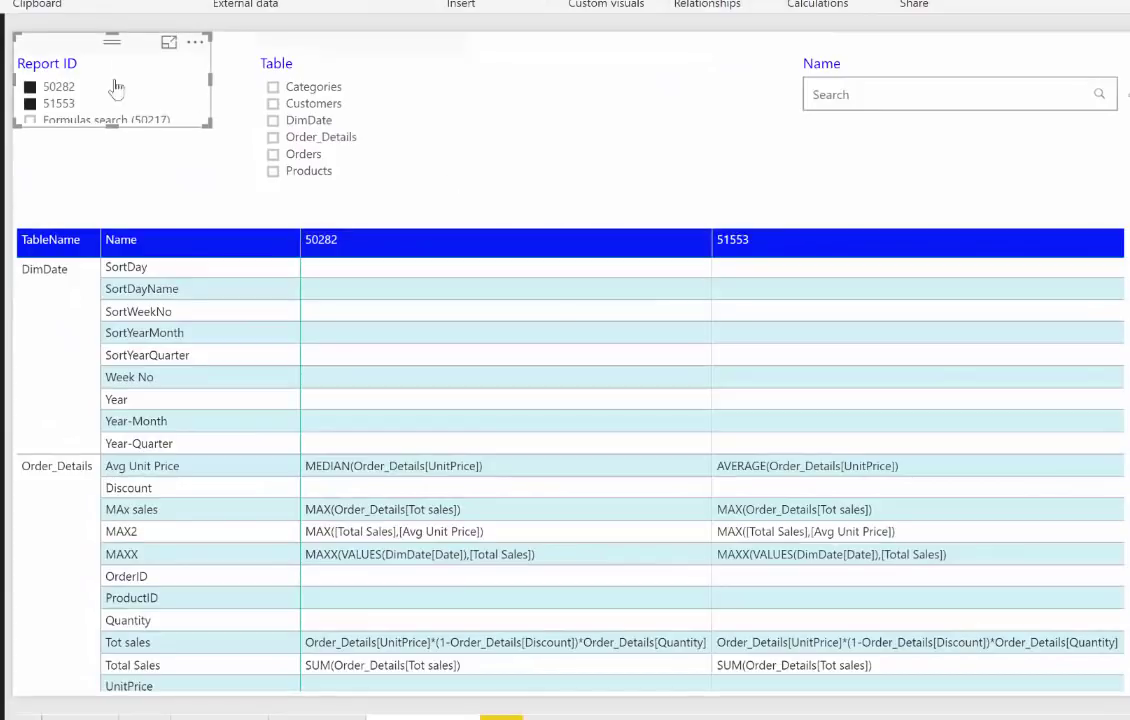
{"action": "scroll", "coordinate": [950, 517], "scroll_direction": "down", "scroll_amount": 3}
{"action": "scroll", "coordinate": [950, 517], "scroll_direction": "down", "scroll_amount": 8}
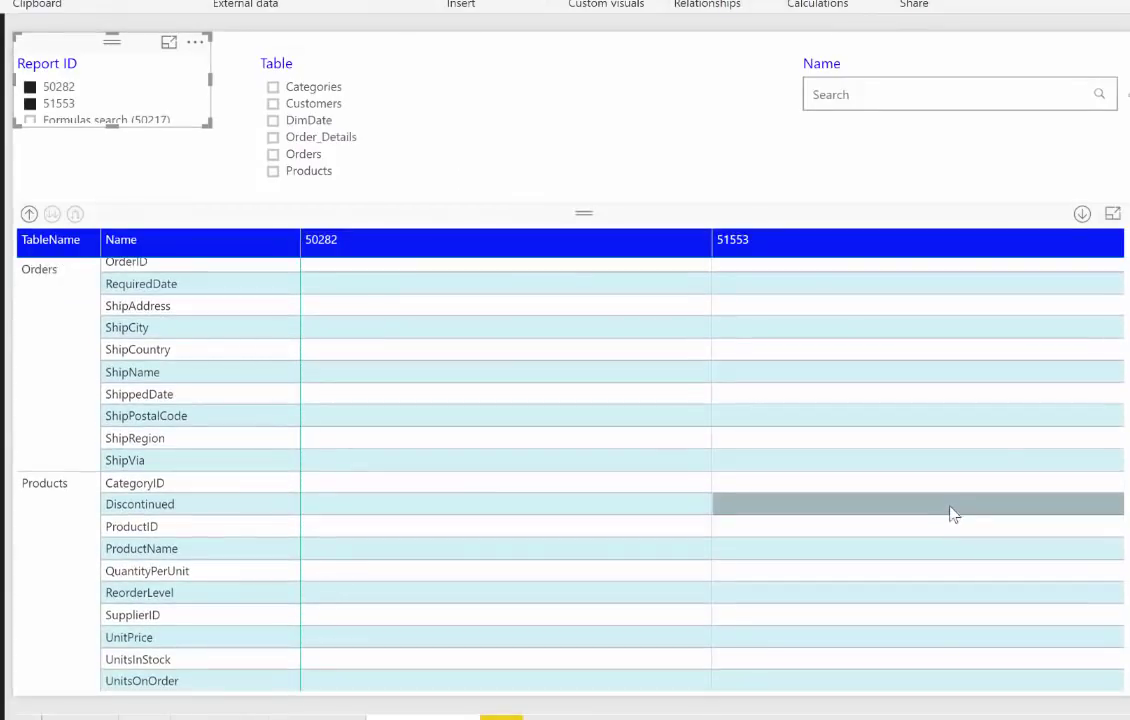
{"action": "scroll", "coordinate": [295, 405], "scroll_direction": "up", "scroll_amount": 7}
{"action": "scroll", "coordinate": [535, 444], "scroll_direction": "up", "scroll_amount": 4}
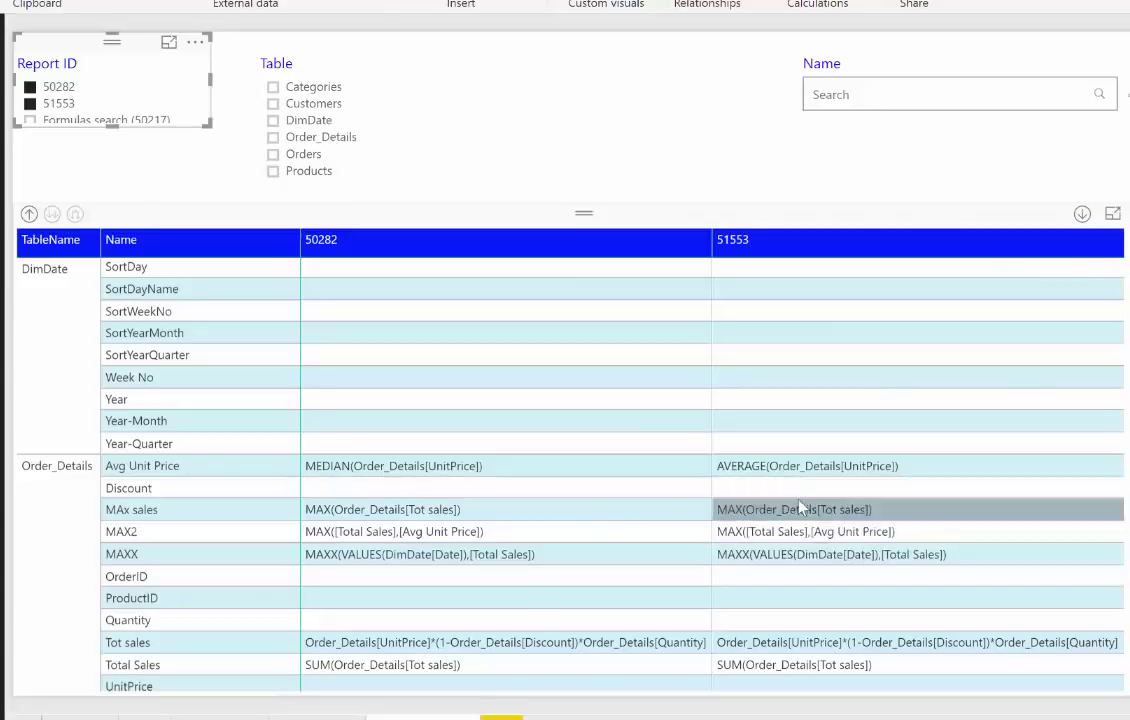
{"action": "scroll", "coordinate": [905, 480], "scroll_direction": "down", "scroll_amount": 5}
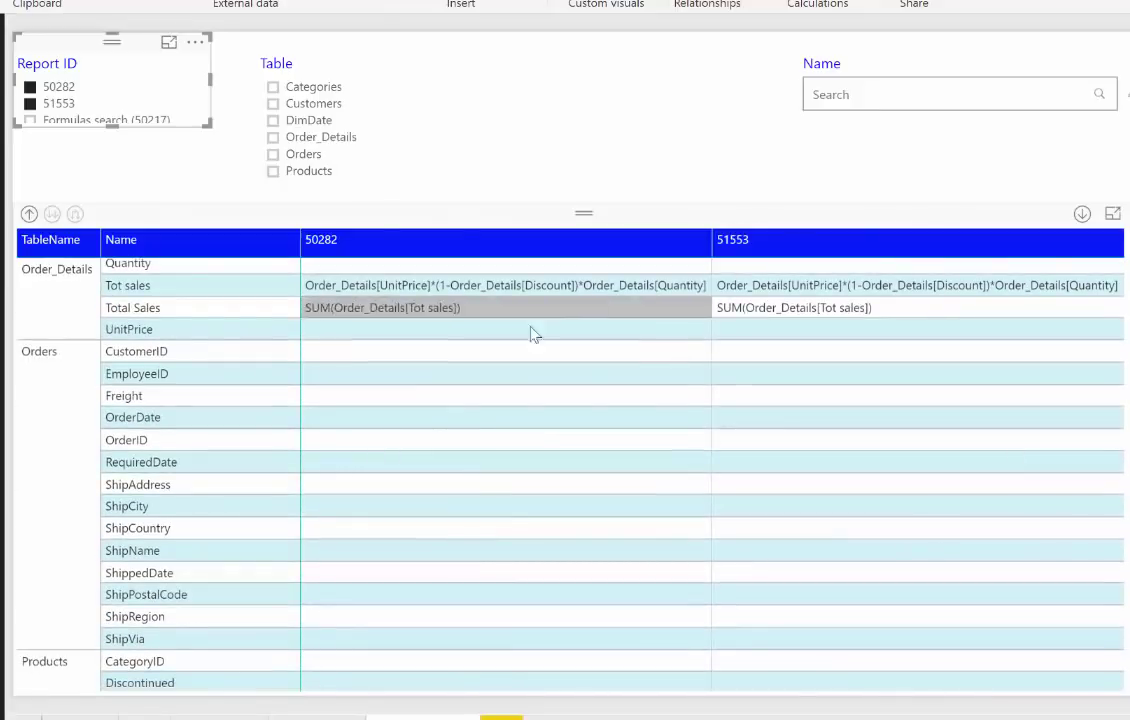
{"action": "scroll", "coordinate": [830, 340], "scroll_direction": "down", "scroll_amount": 3}
{"action": "scroll", "coordinate": [840, 380], "scroll_direction": "up", "scroll_amount": 12}
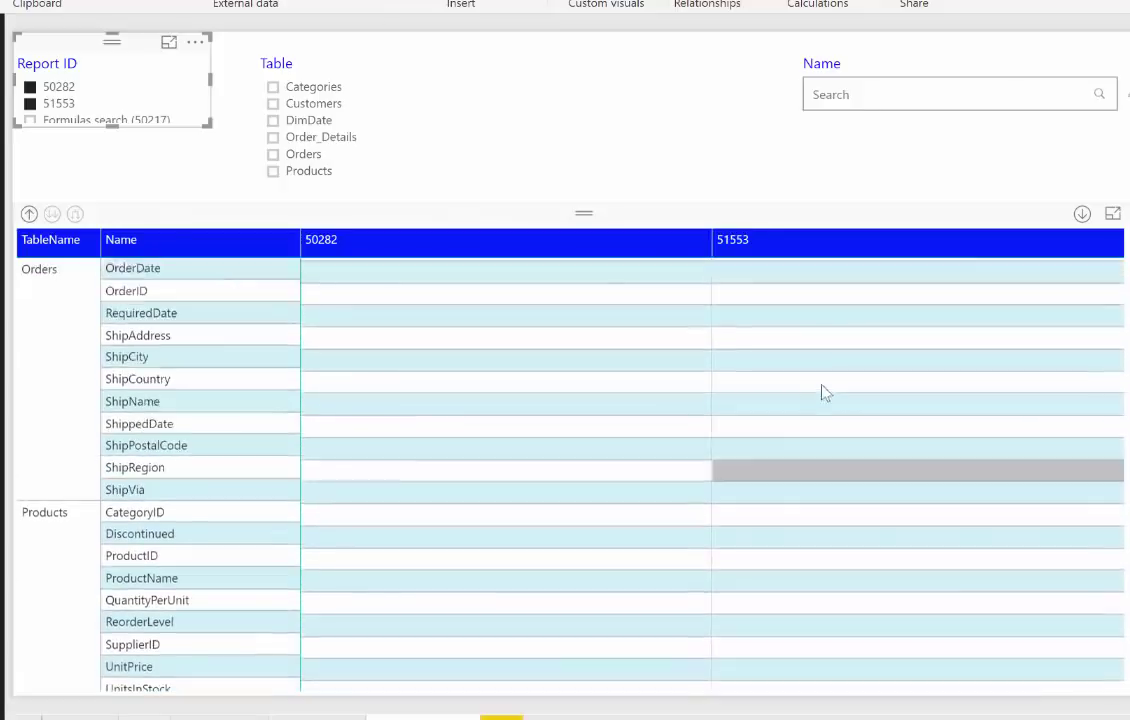
{"action": "scroll", "coordinate": [865, 400], "scroll_direction": "down", "scroll_amount": 12}
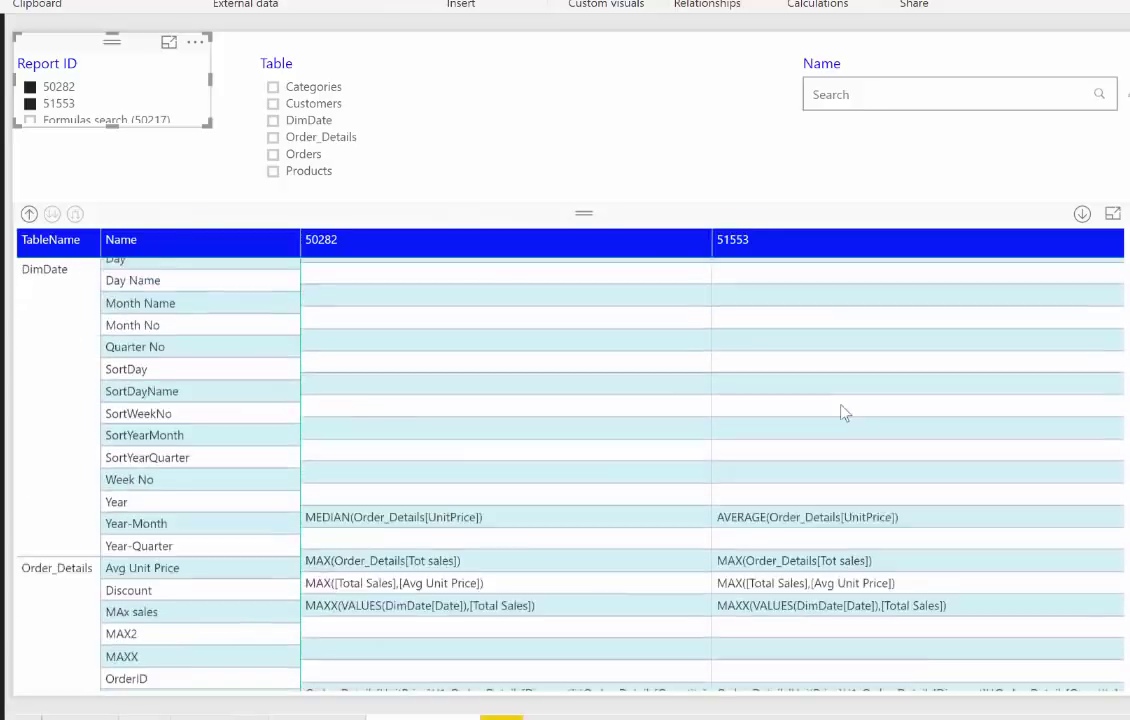
{"action": "scroll", "coordinate": [830, 430], "scroll_direction": "up", "scroll_amount": 12}
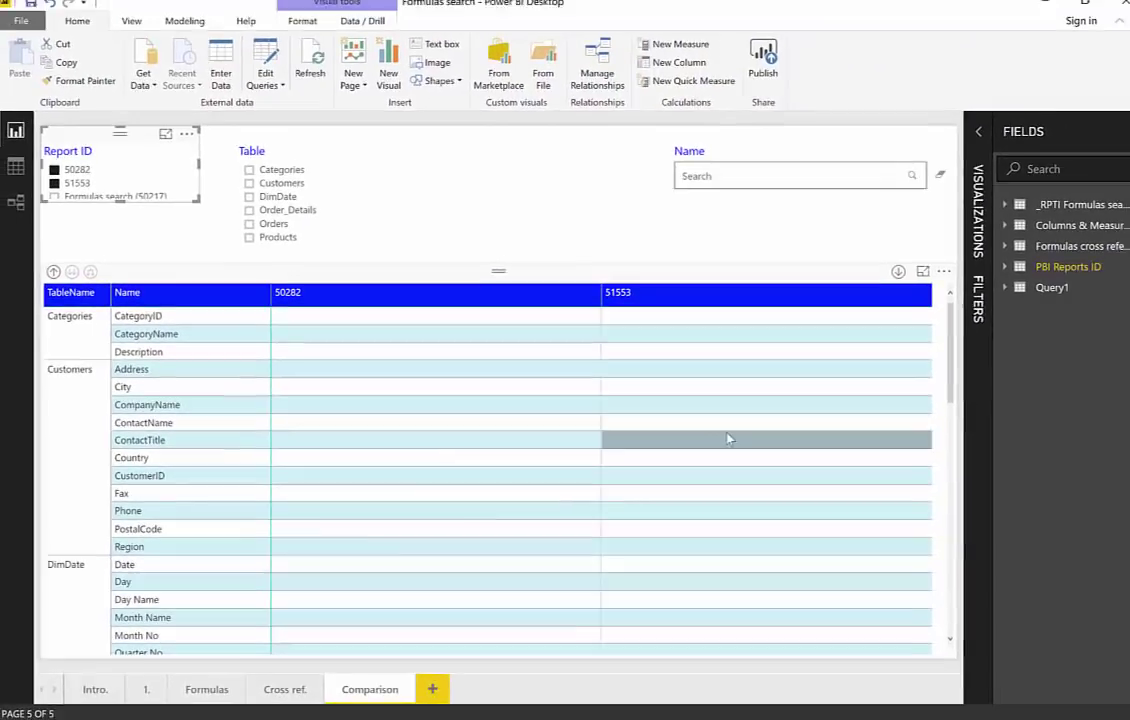
{"action": "left_click", "coordinate": [18, 30]}
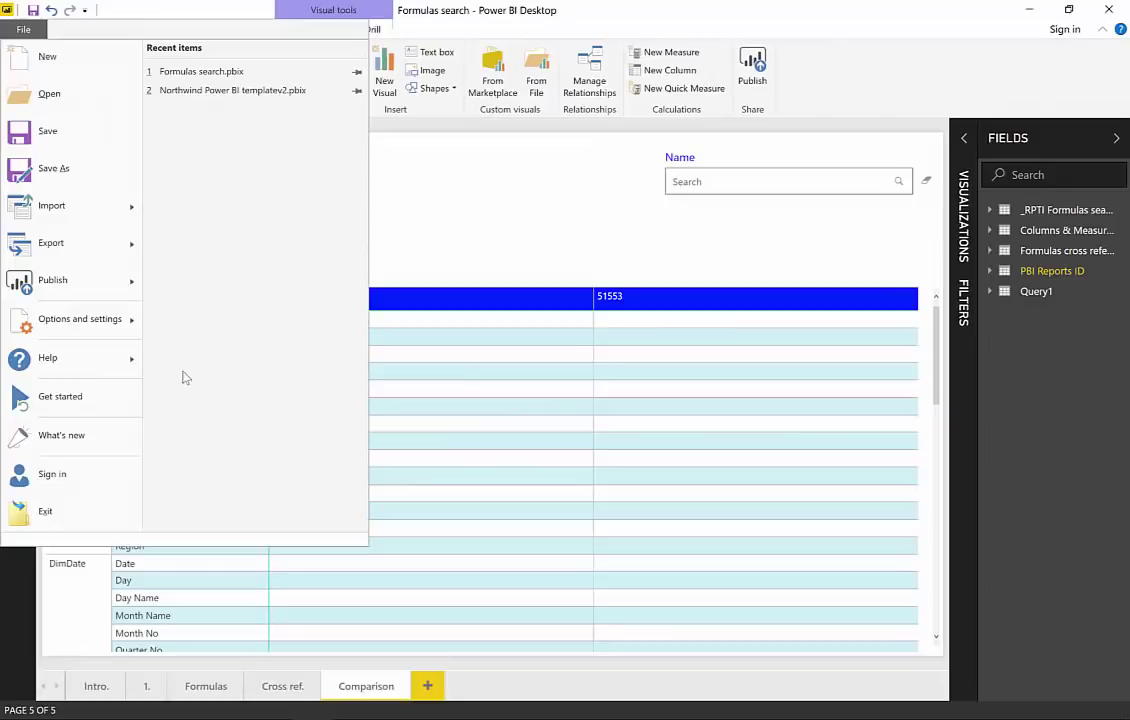
{"action": "mouse_move", "coordinate": [95, 331]}
{"action": "left_click", "coordinate": [222, 93]}
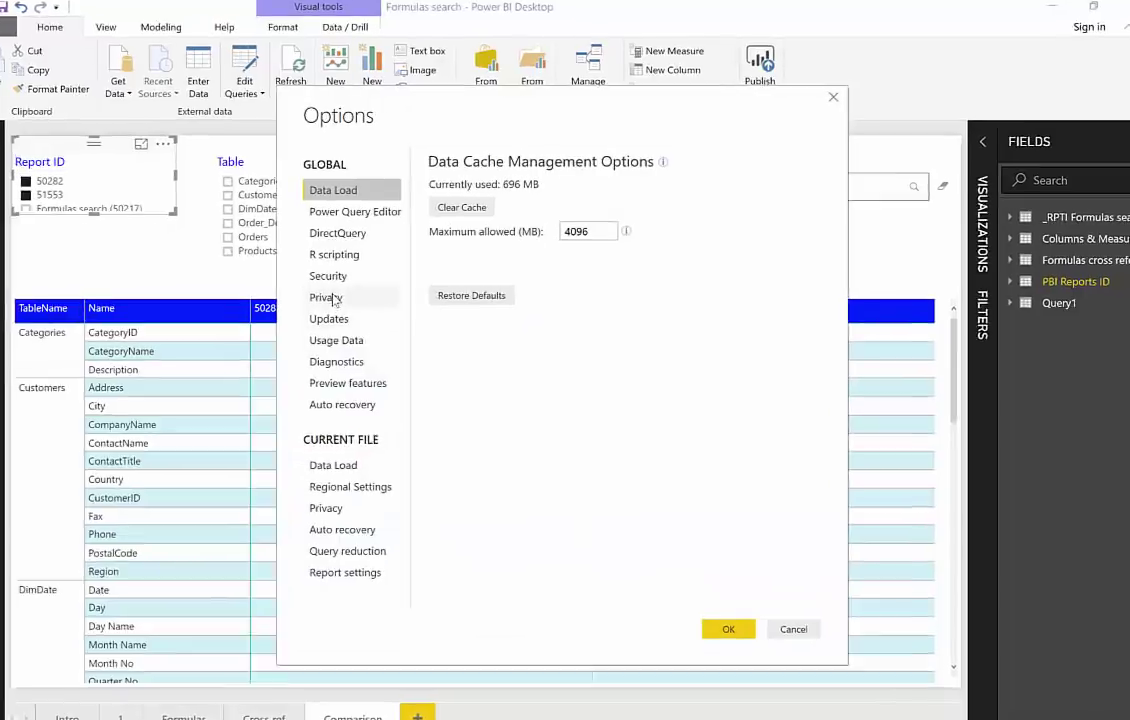
{"action": "left_click", "coordinate": [344, 284]}
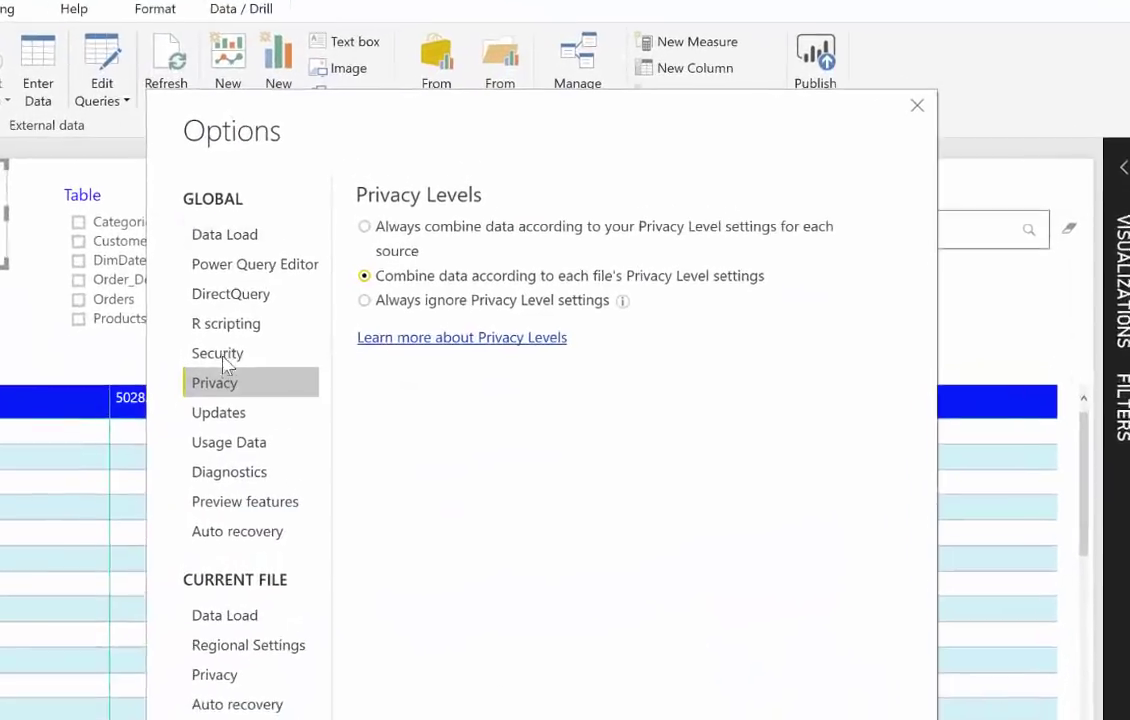
{"action": "left_click", "coordinate": [220, 357]}
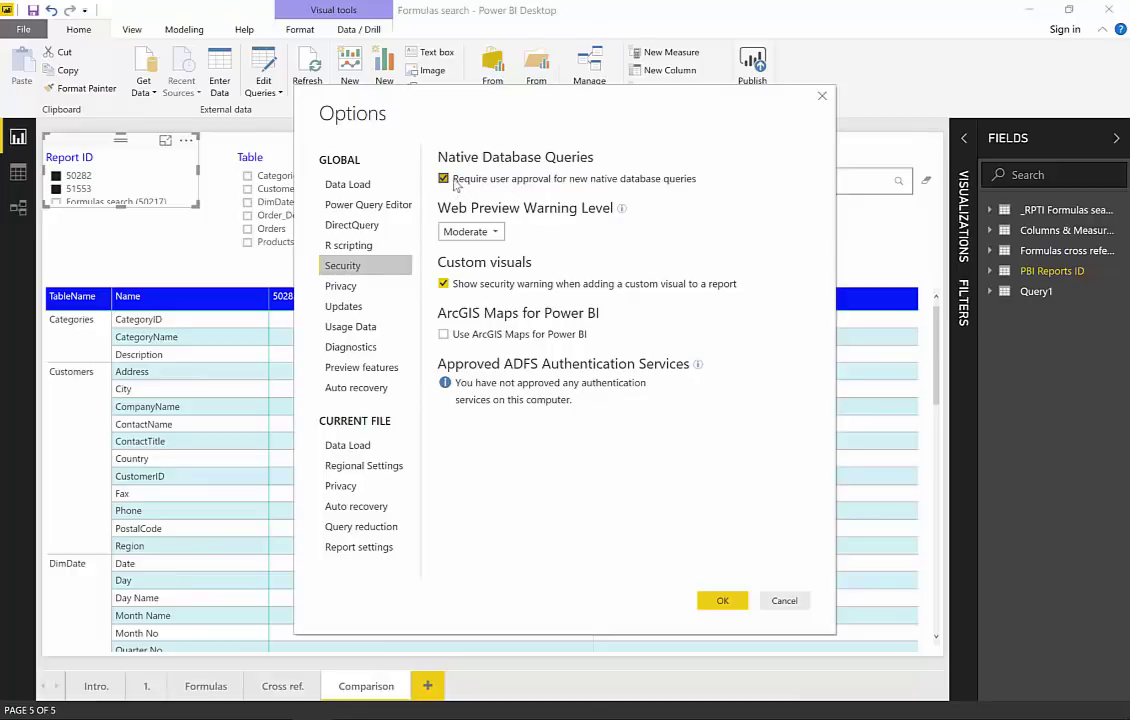
Close the Options dialog, expand _RPTI Formulas search fields, and switch to the Northwind templatev2 window
{"action": "left_click", "coordinate": [786, 603]}
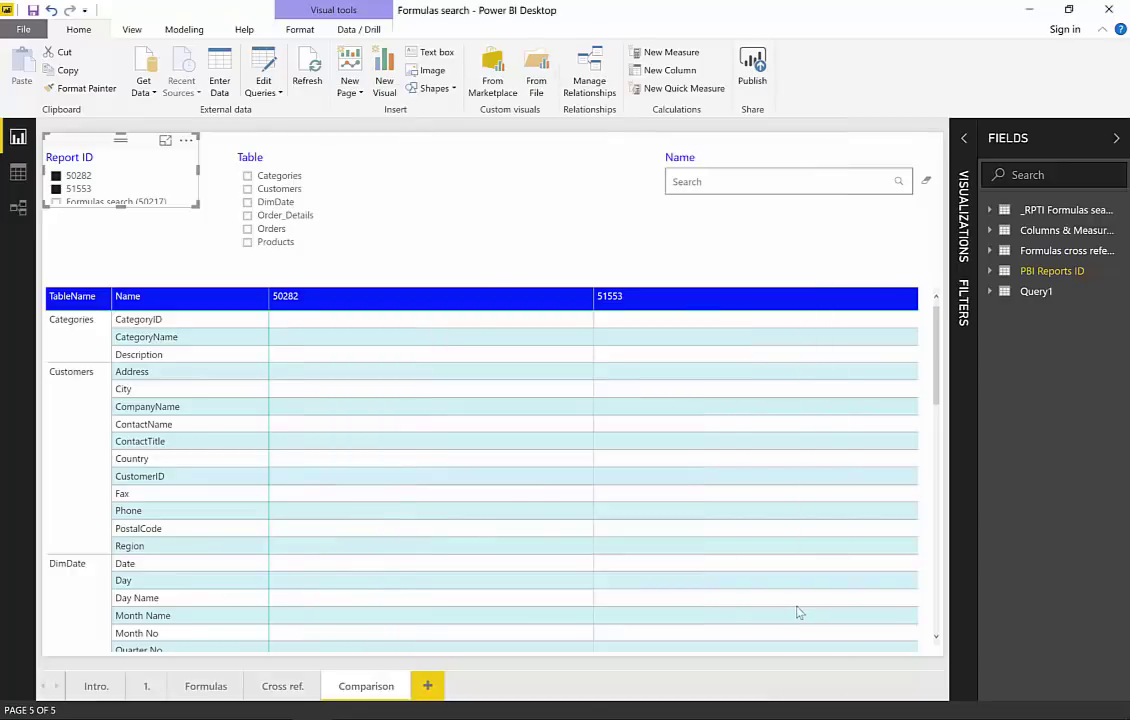
{"action": "scroll", "coordinate": [636, 360], "scroll_direction": "down", "scroll_amount": 1}
{"action": "scroll", "coordinate": [560, 330], "scroll_direction": "down", "scroll_amount": 7}
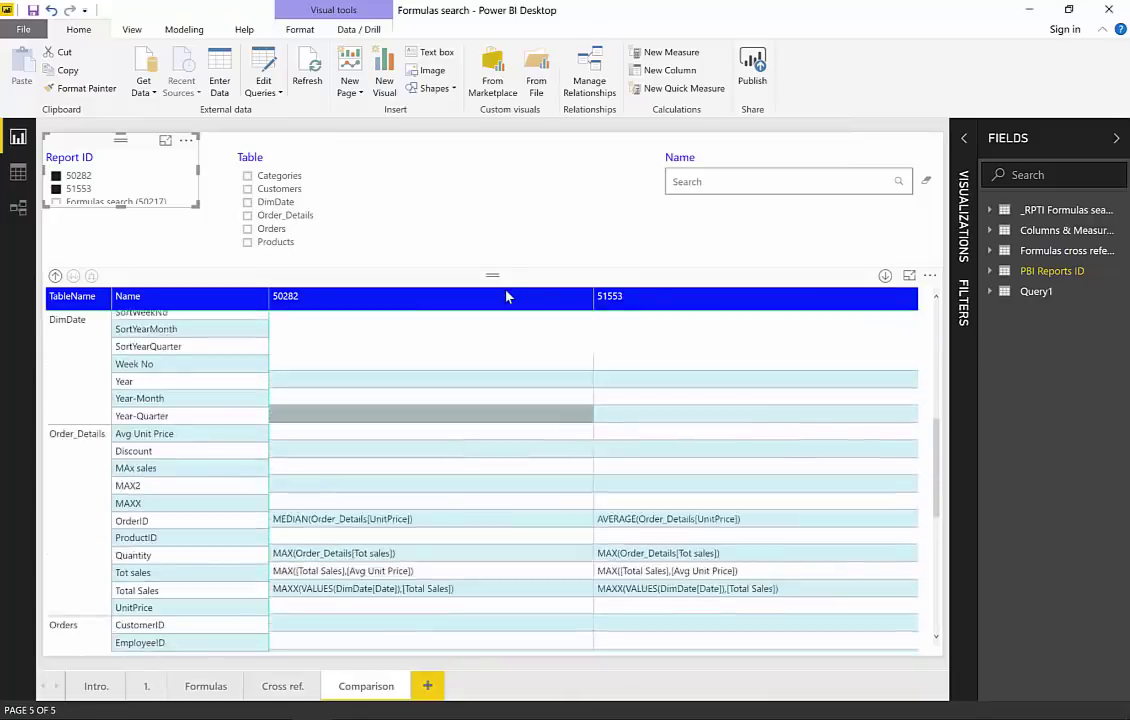
{"action": "scroll", "coordinate": [504, 295], "scroll_direction": "up", "scroll_amount": 5}
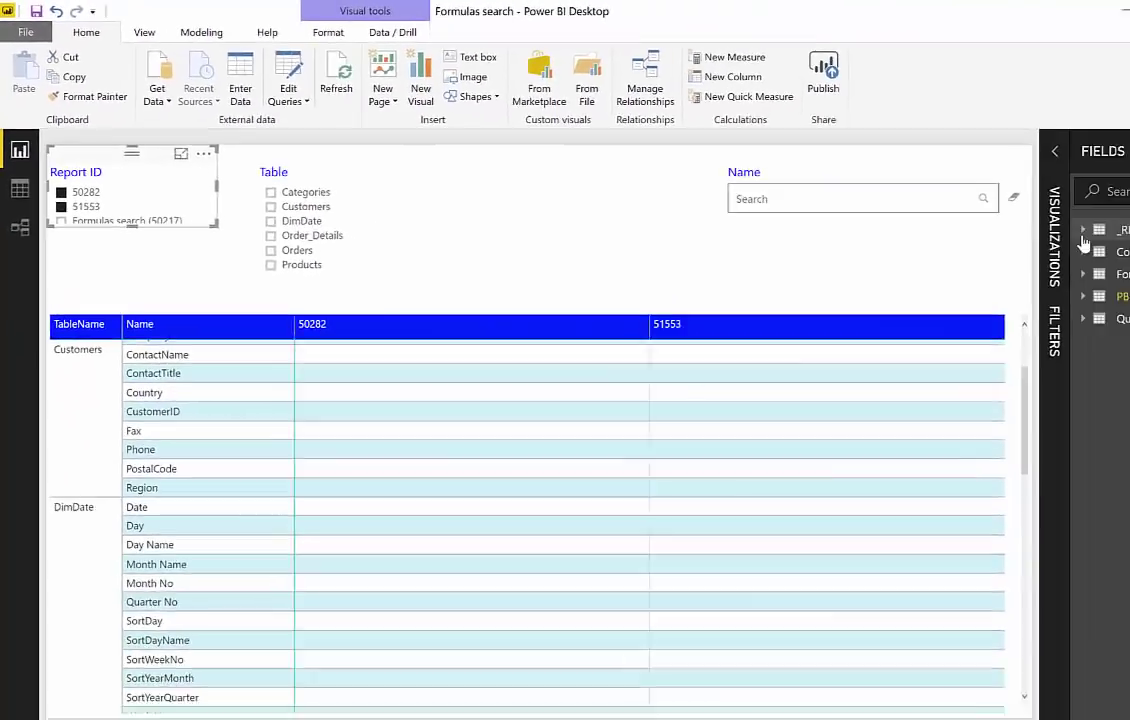
{"action": "left_click", "coordinate": [1082, 232]}
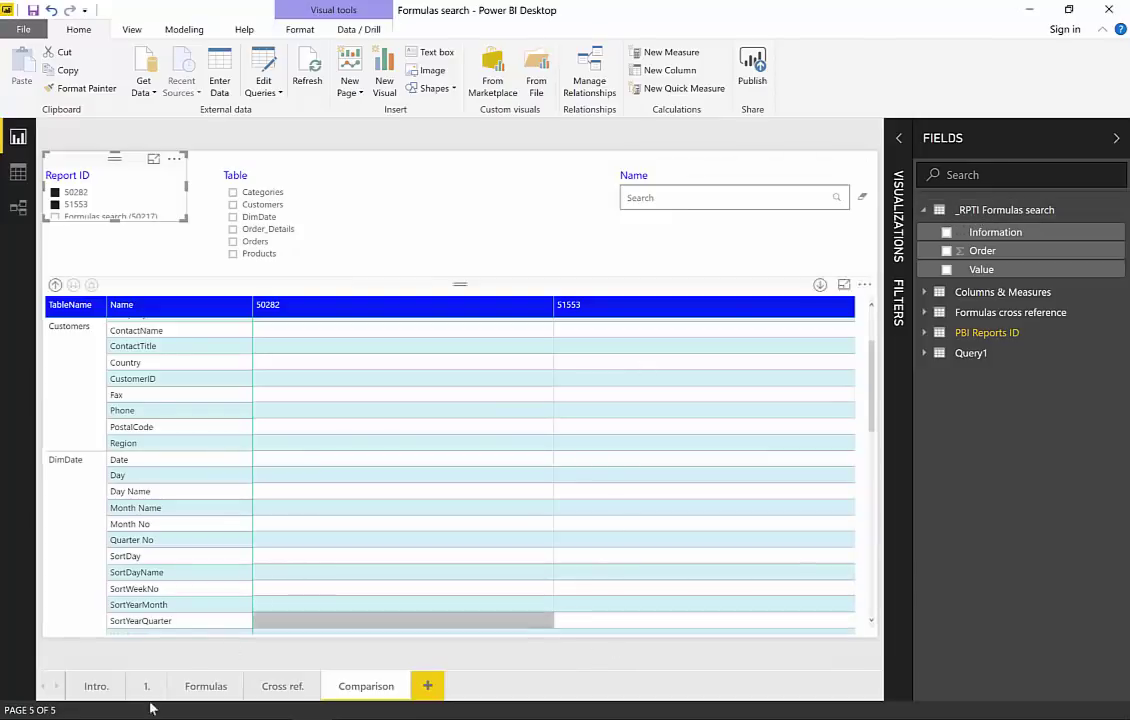
{"action": "mouse_move", "coordinate": [312, 714]}
{"action": "left_click", "coordinate": [524, 636]}
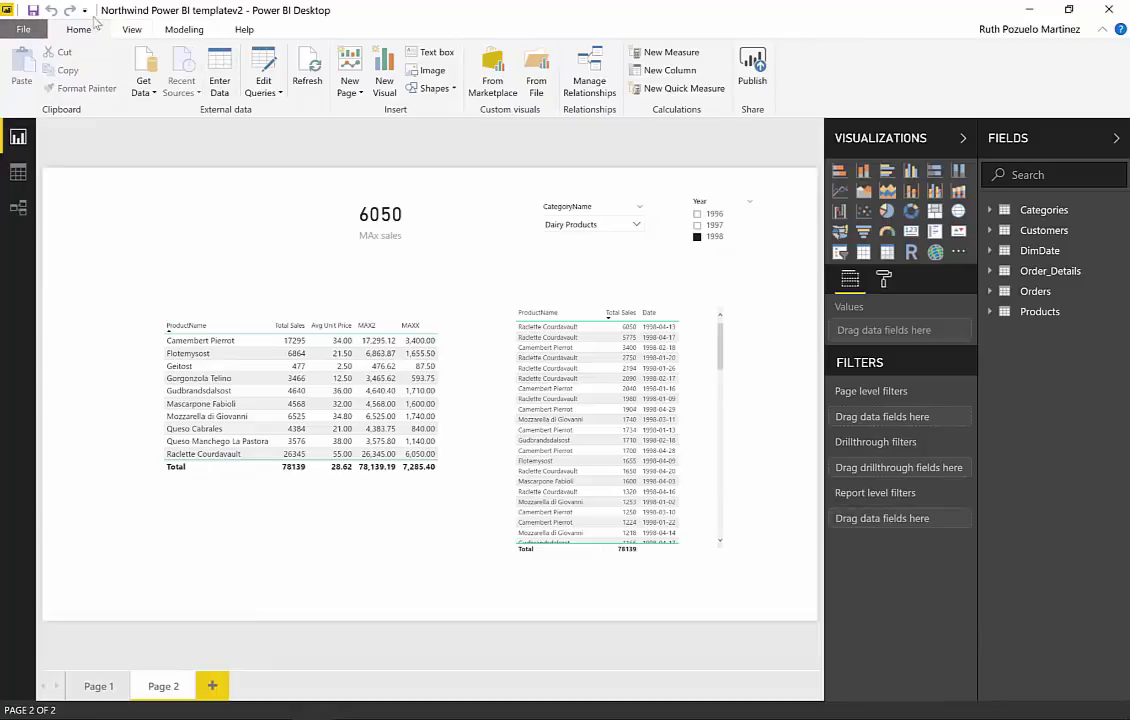
In the query editor, create a blank query and rename Query1 to _RPTI v2
{"action": "left_click", "coordinate": [264, 62]}
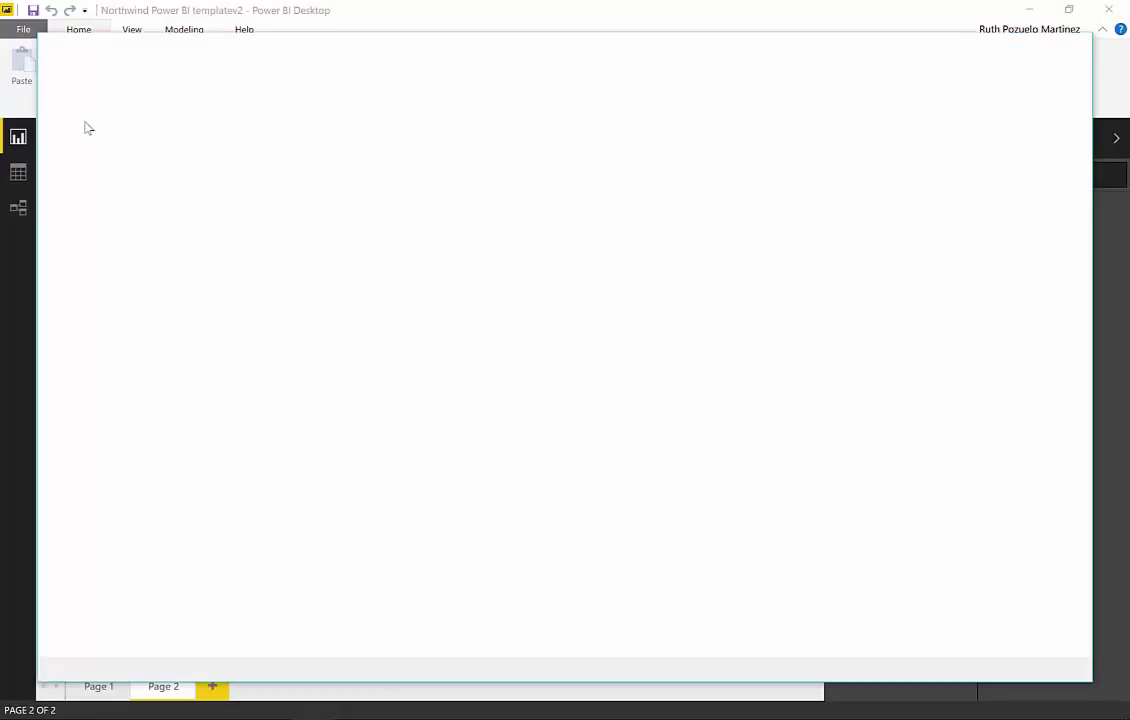
{"action": "left_click", "coordinate": [119, 131]}
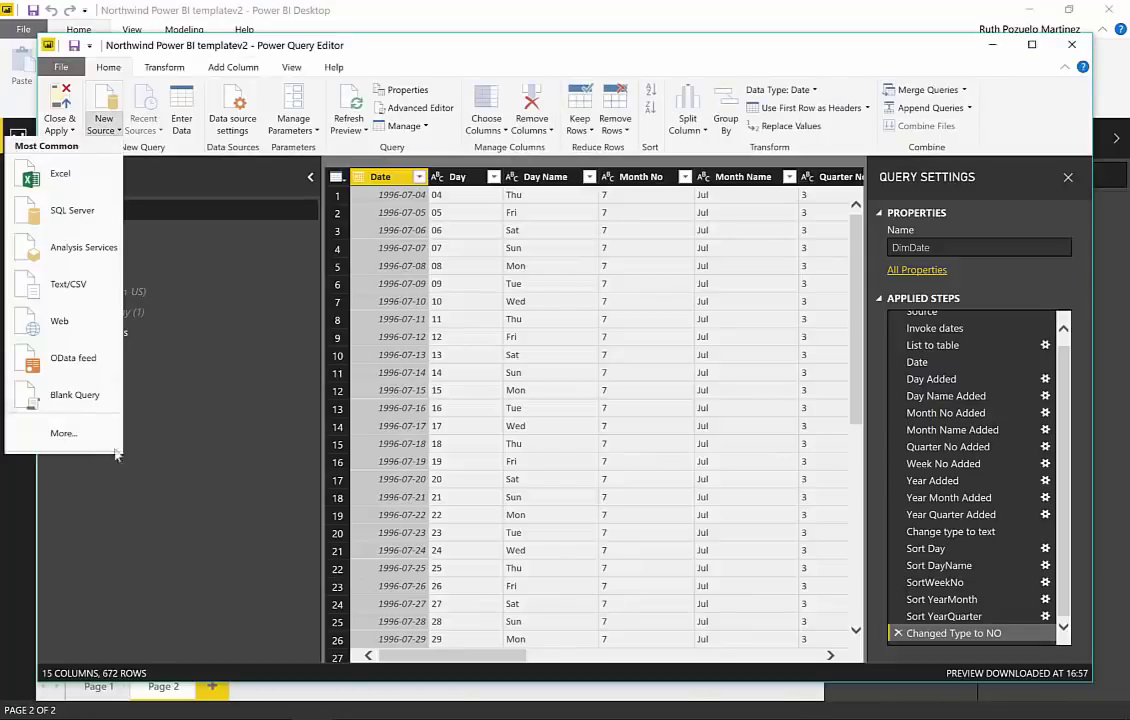
{"action": "key", "text": "Escape"}
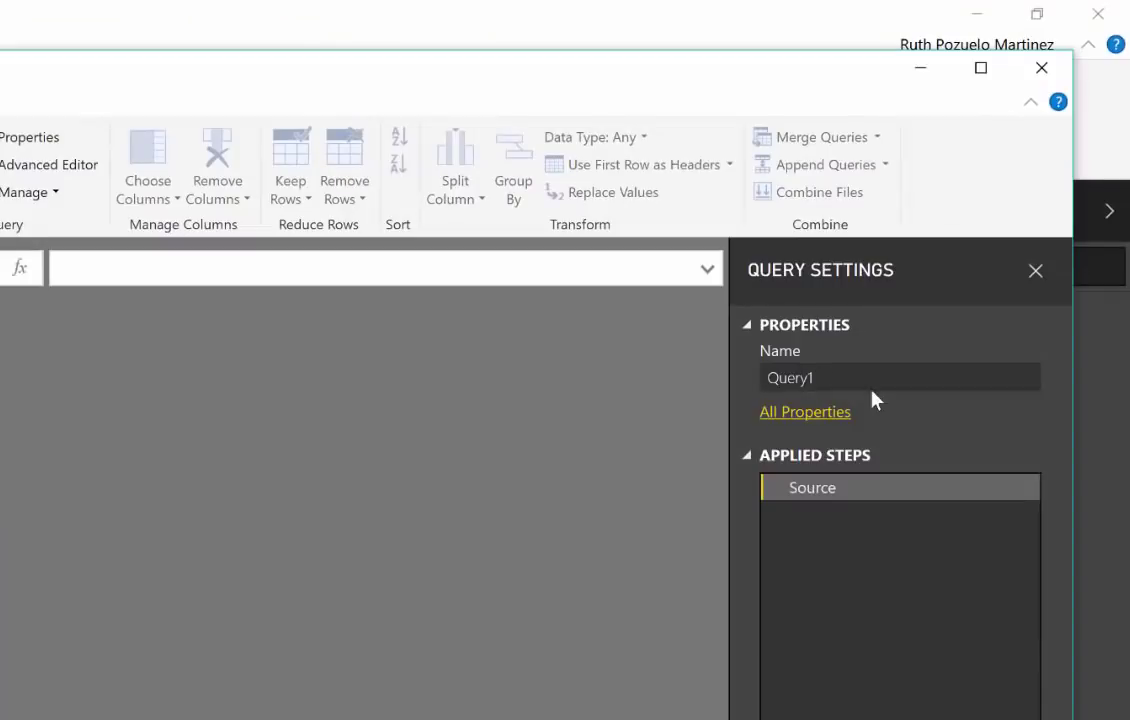
{"action": "left_click_drag", "start_coordinate": [847, 380], "coordinate": [770, 377]}
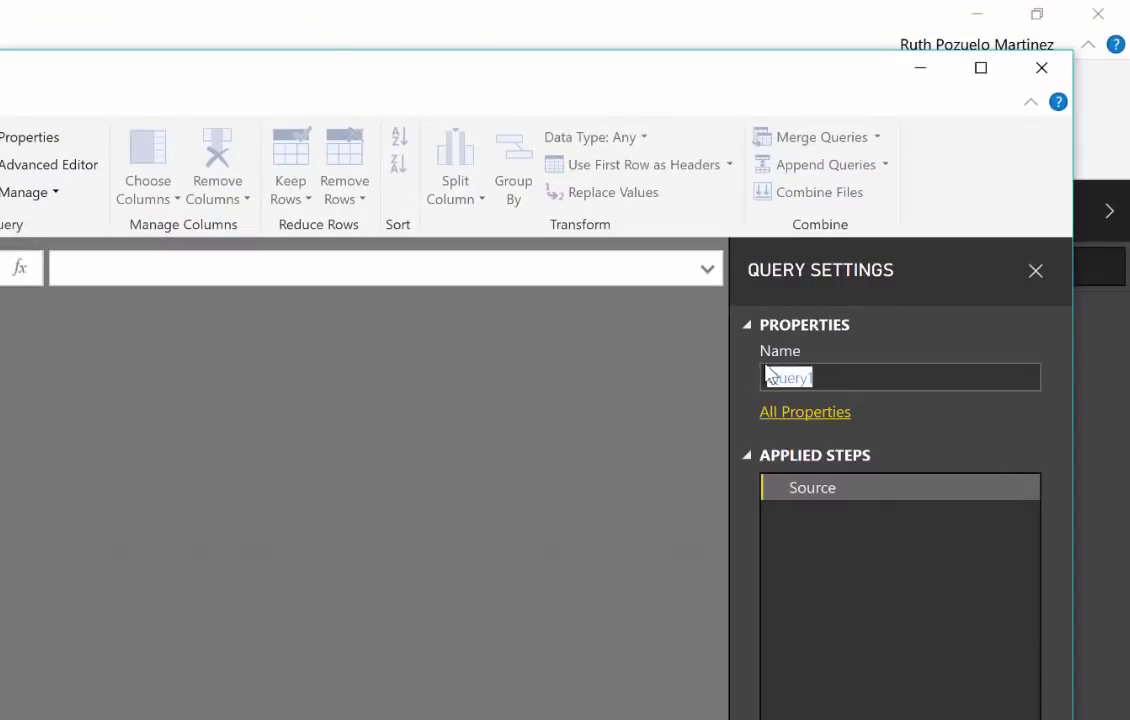
{"action": "key", "text": "BackSpace"}
{"action": "type", "text": "RPTI v2"}
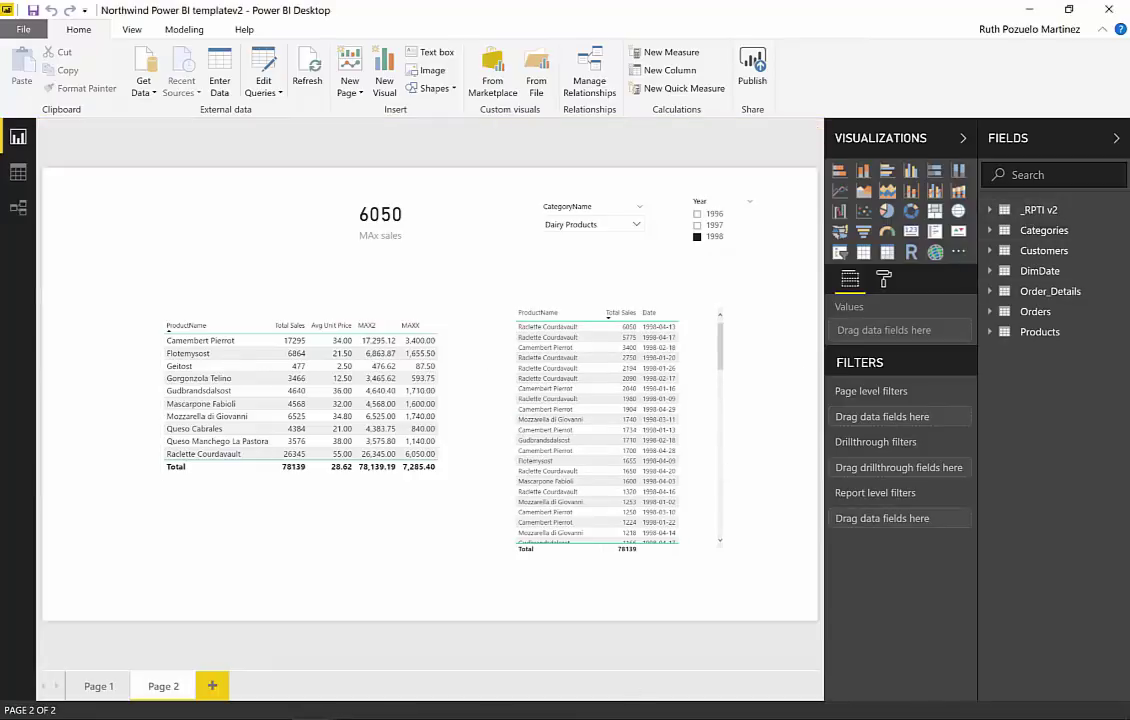
Refresh the Formulas search report and enlarge the Report ID slicer to reveal v2 (51553)
{"action": "left_click", "coordinate": [127, 577]}
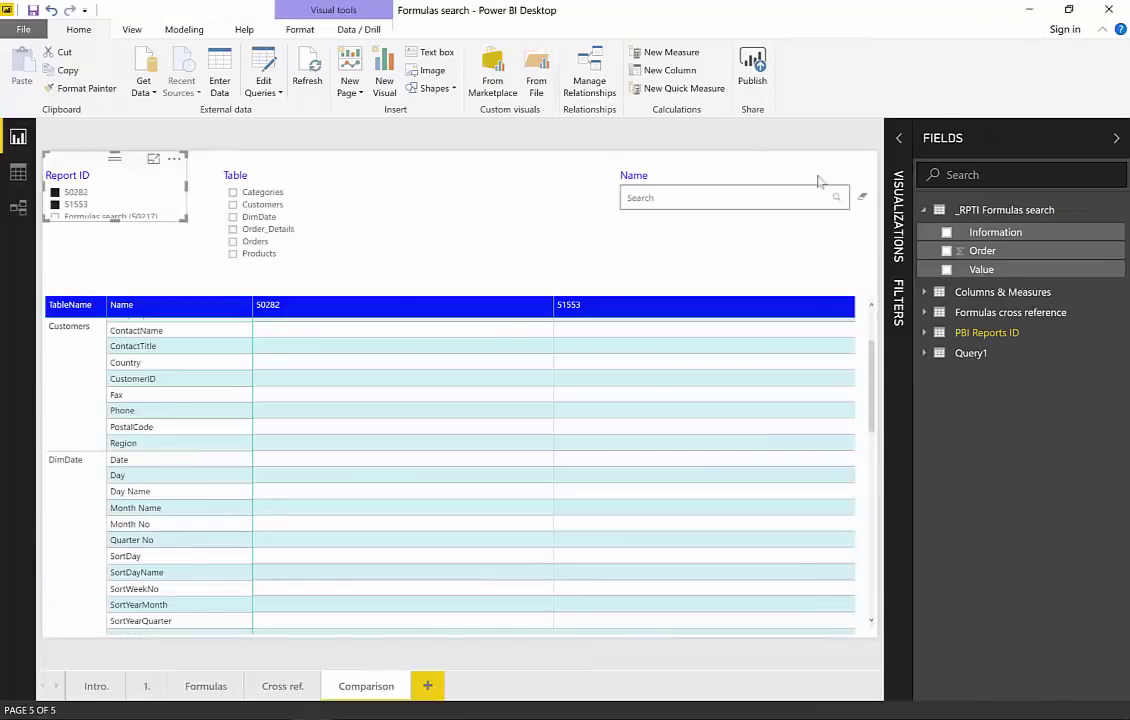
{"action": "left_click", "coordinate": [309, 72]}
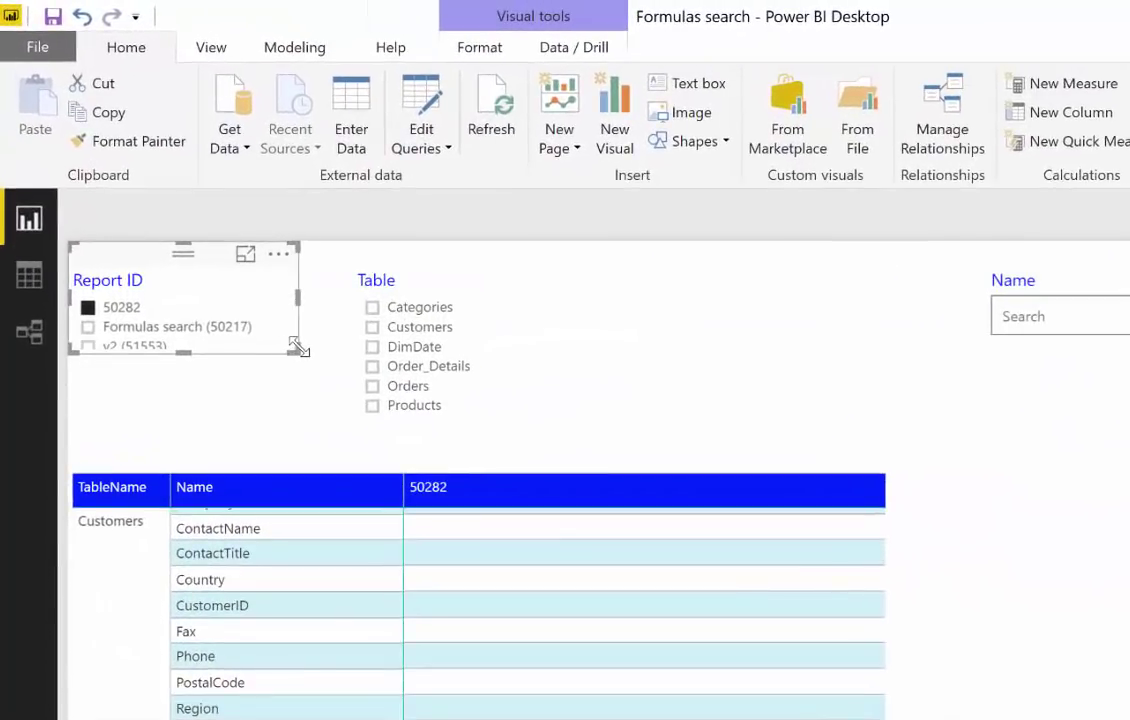
{"action": "left_click_drag", "start_coordinate": [298, 350], "coordinate": [305, 376]}
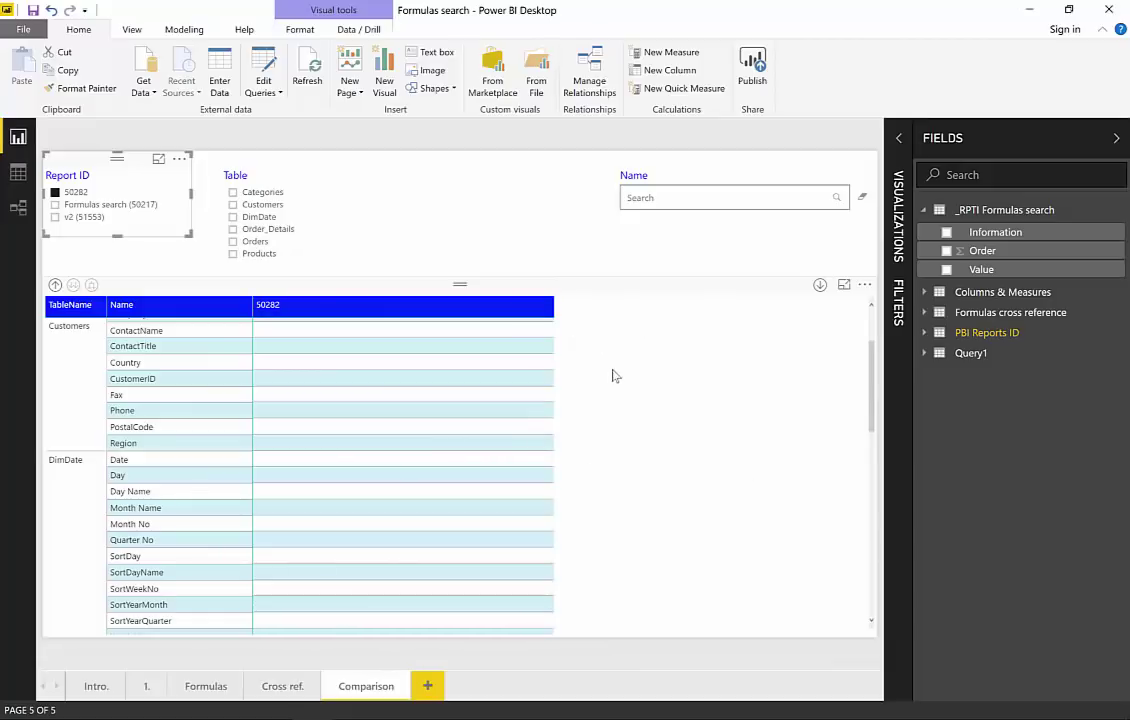
{"action": "left_click", "coordinate": [263, 75]}
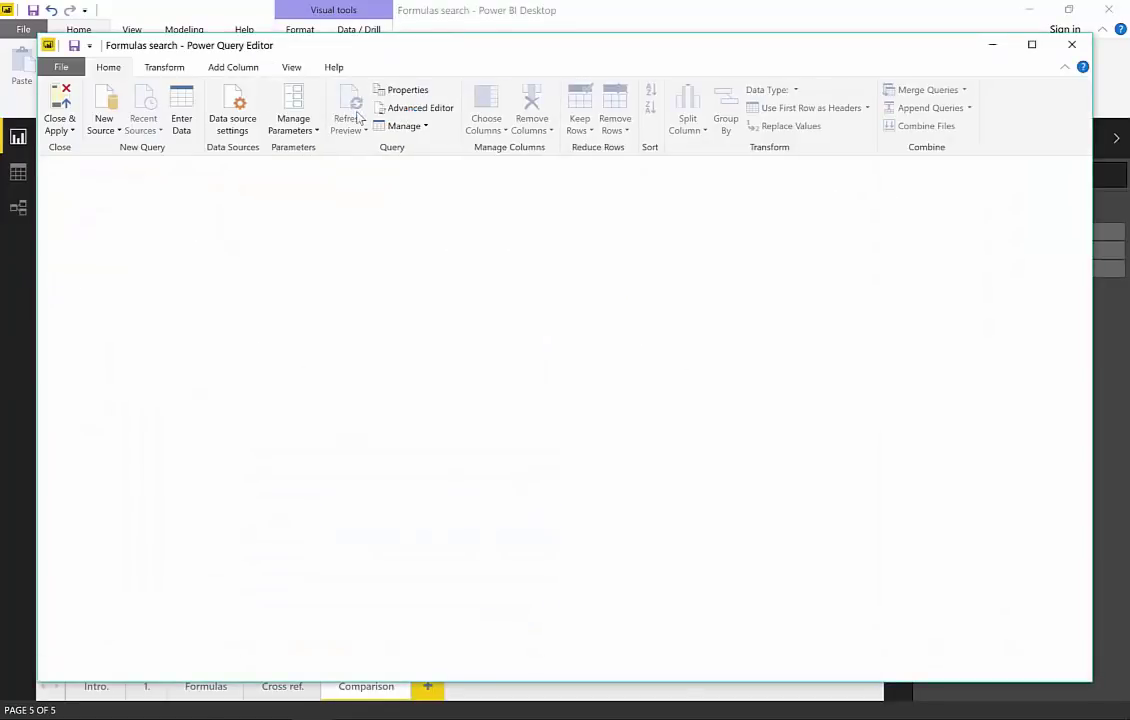
{"action": "scroll", "coordinate": [195, 460], "scroll_direction": "up", "scroll_amount": 1}
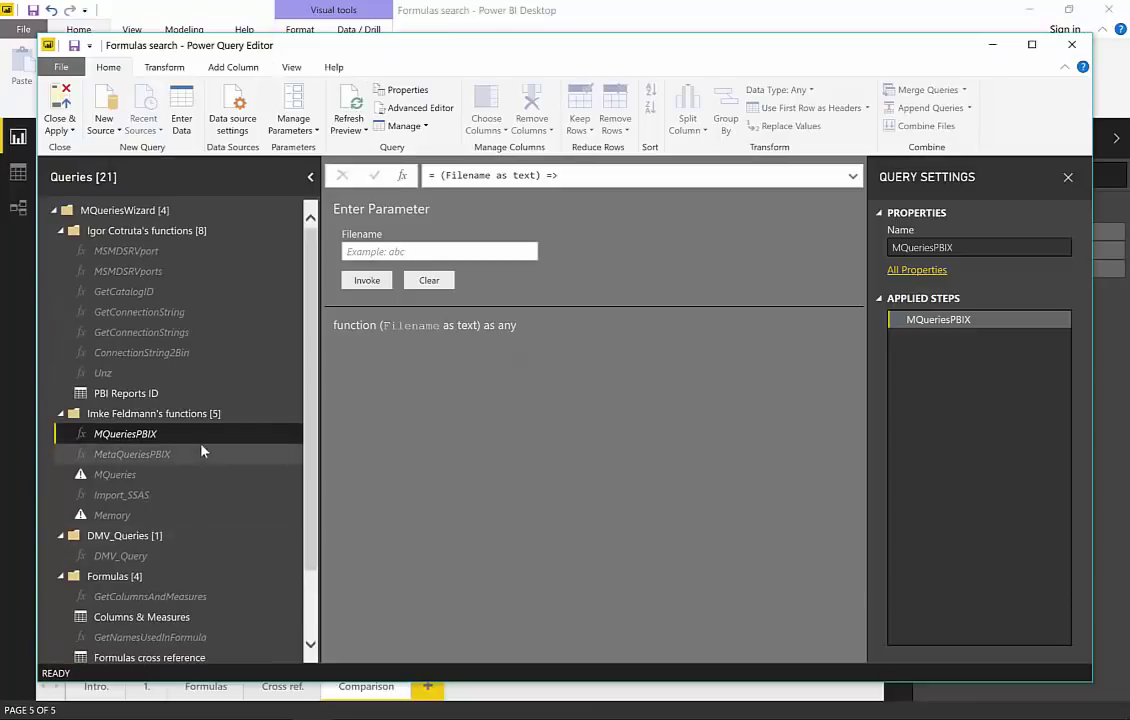
{"action": "scroll", "coordinate": [183, 375], "scroll_direction": "down", "scroll_amount": 1}
{"action": "scroll", "coordinate": [160, 330], "scroll_direction": "up", "scroll_amount": 2}
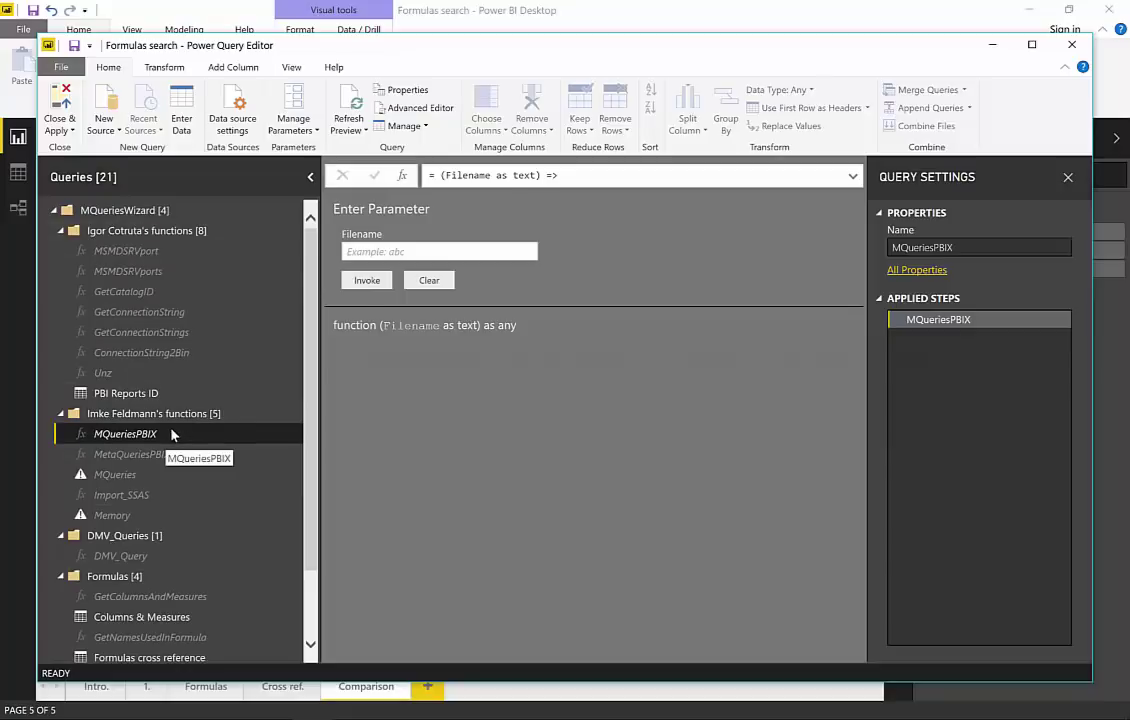
{"action": "scroll", "coordinate": [160, 512], "scroll_direction": "down", "scroll_amount": 1}
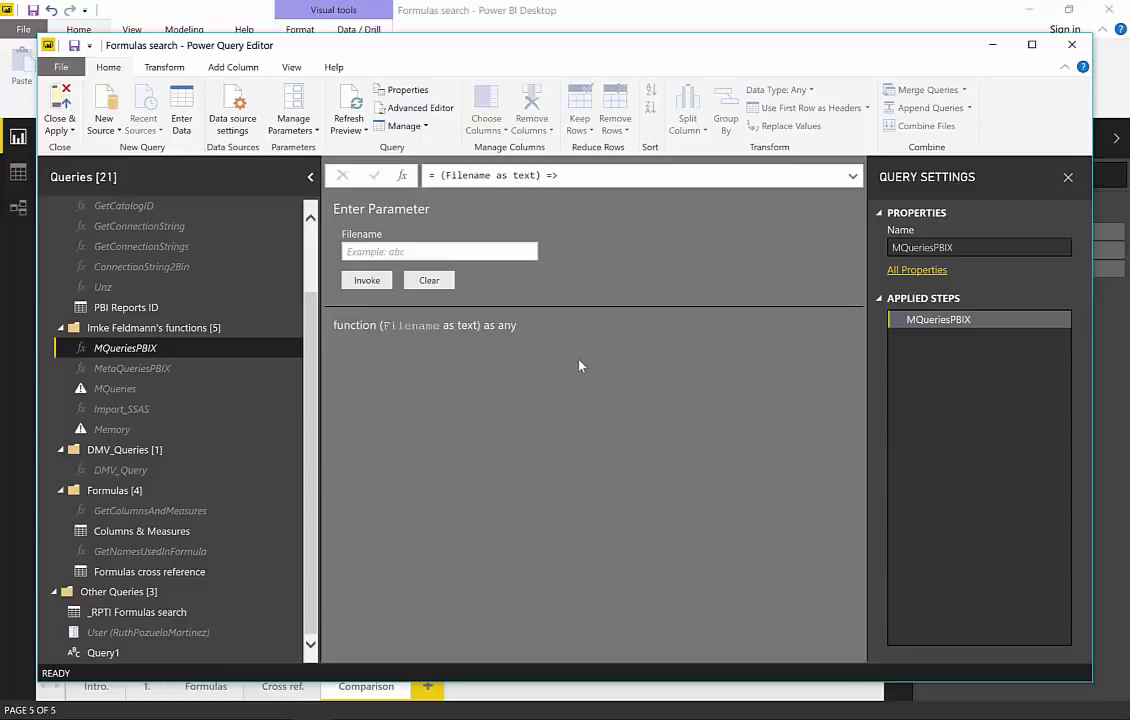
{"action": "left_click", "coordinate": [140, 226]}
{"action": "left_click", "coordinate": [124, 206]}
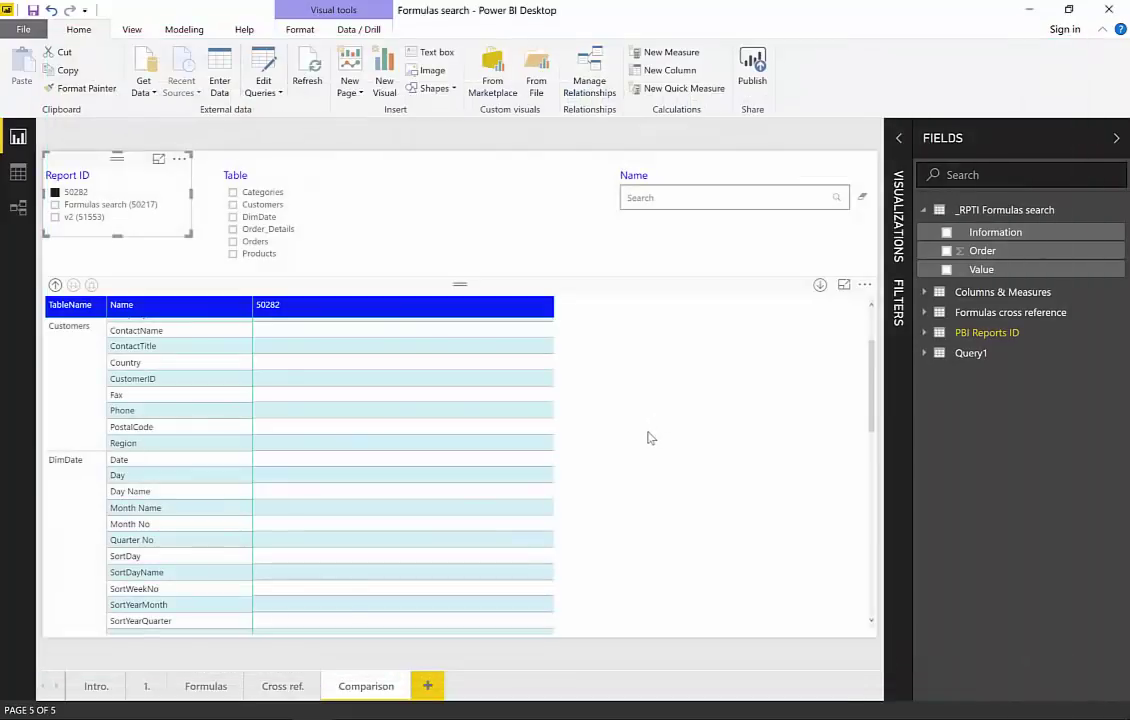
Return to the Intro page of the Formulas search report, showing version 1.1 and its author
{"action": "left_click", "coordinate": [95, 685]}
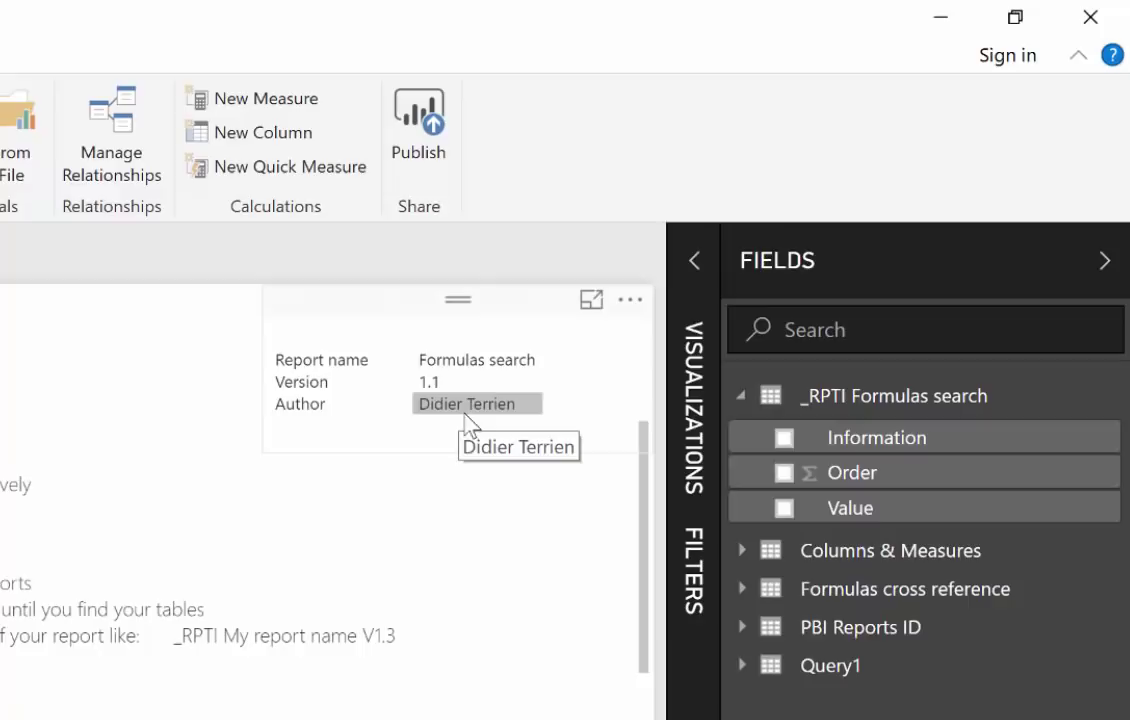